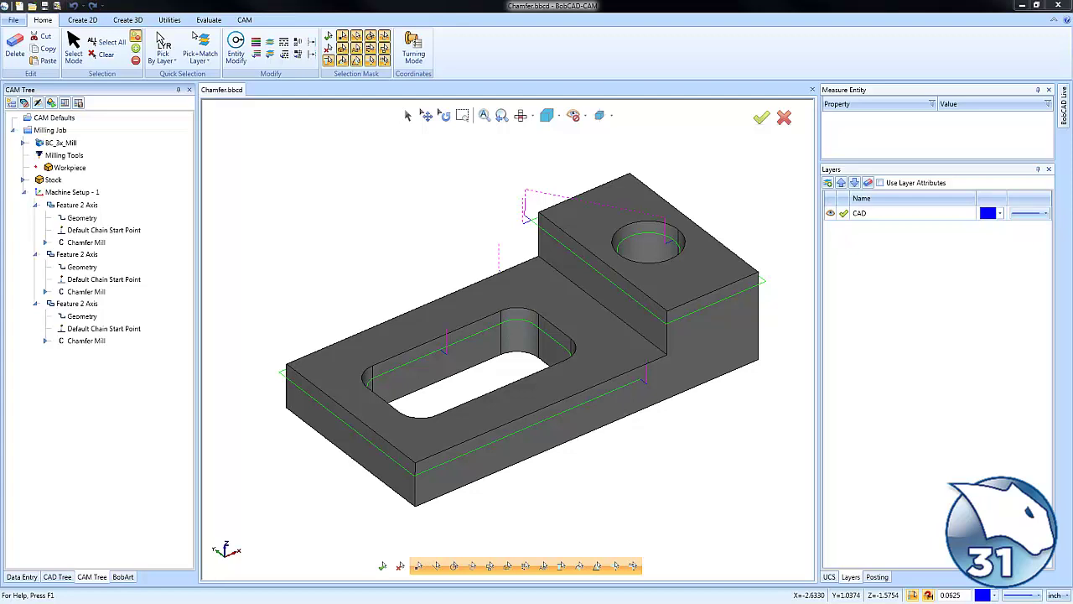
Delete all three Feature 2 Axis chamfer features from Machine Setup - 1 with Delete All Features.
right_click(82, 193)
mouse_move(168, 375)
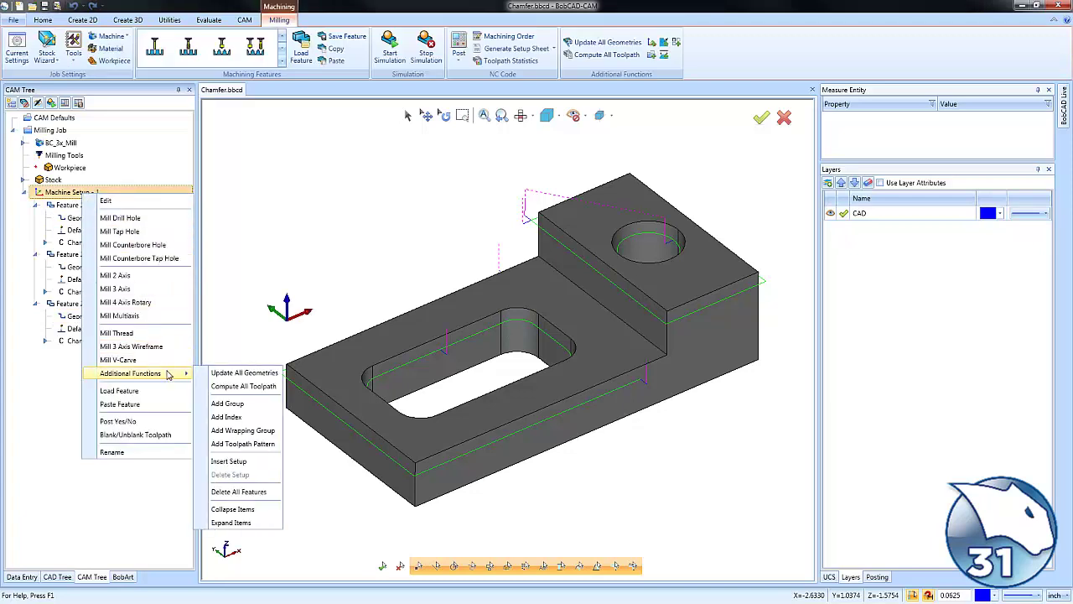
left_click(253, 492)
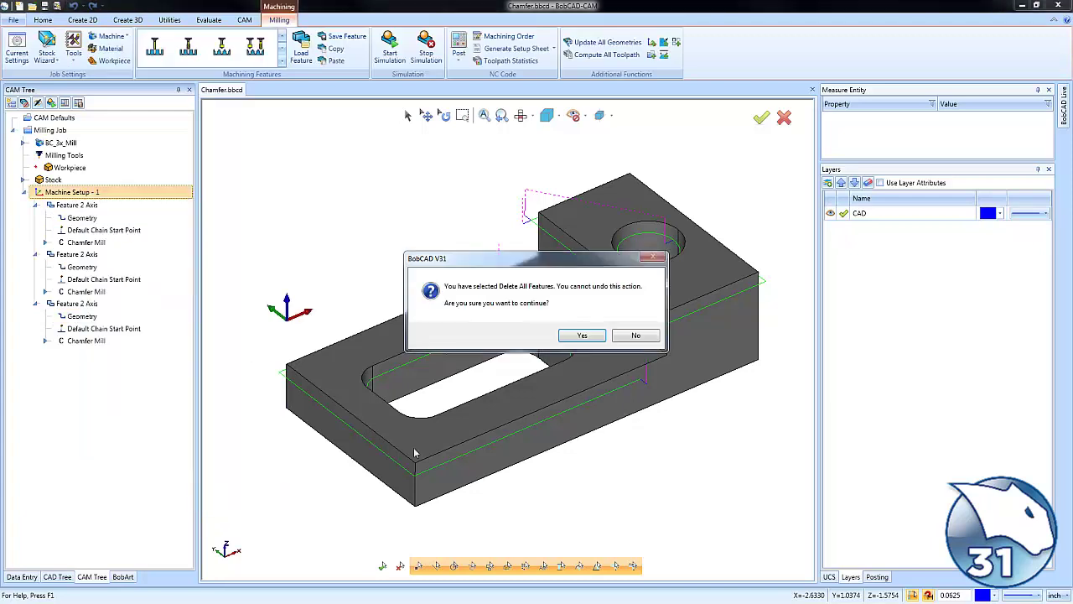
left_click(592, 333)
scroll(583, 334, "down", 2)
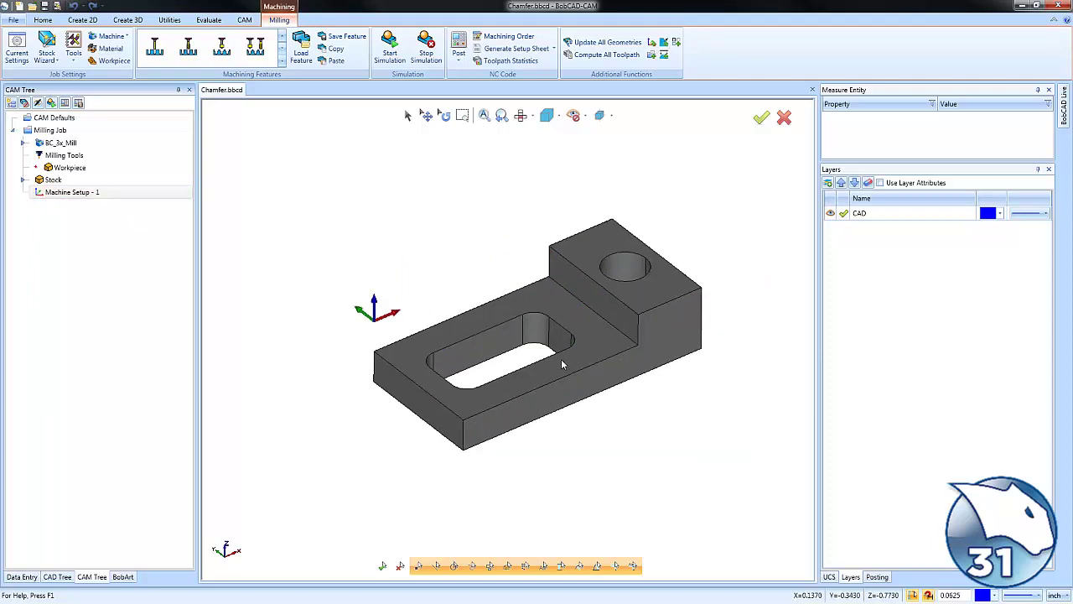
left_click(52, 182)
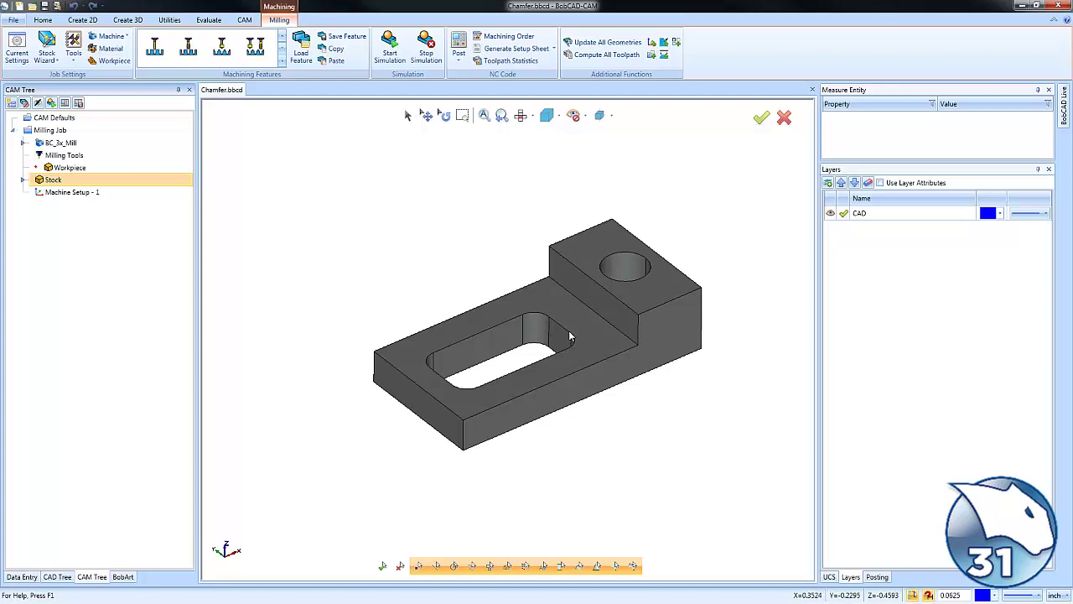
middle_click_drag(456, 343, 522, 374)
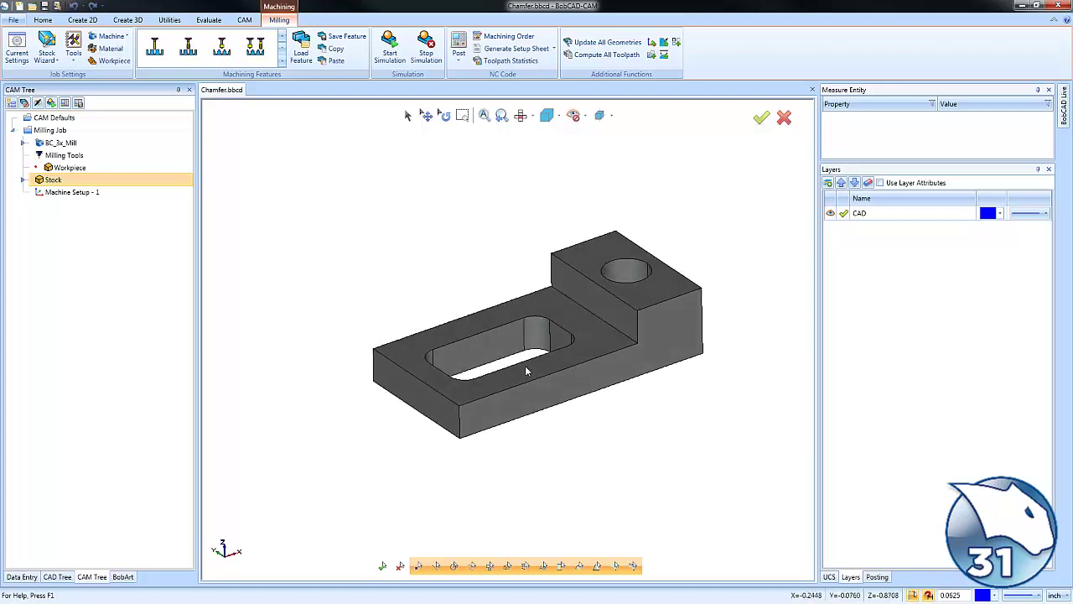
left_click(57, 576)
left_click(67, 157)
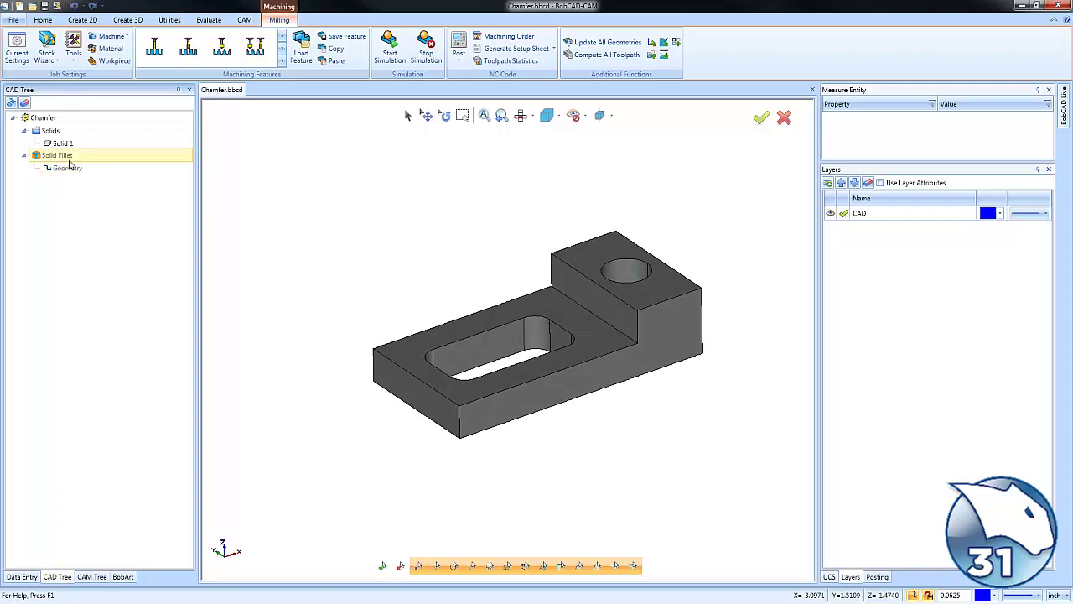
right_click(70, 161)
left_click(122, 195)
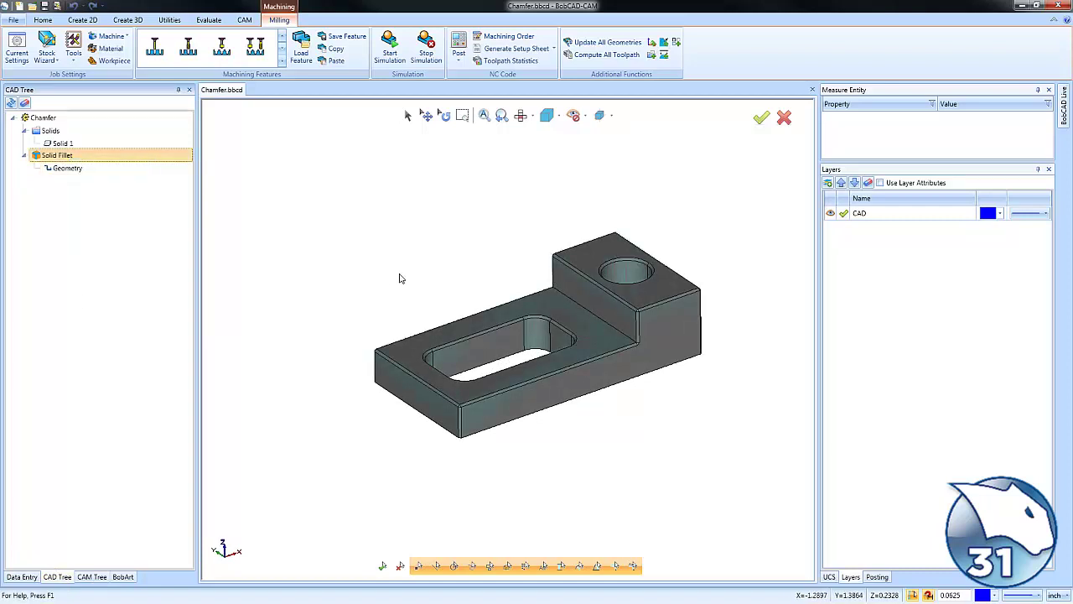
scroll(613, 392, "up", 2)
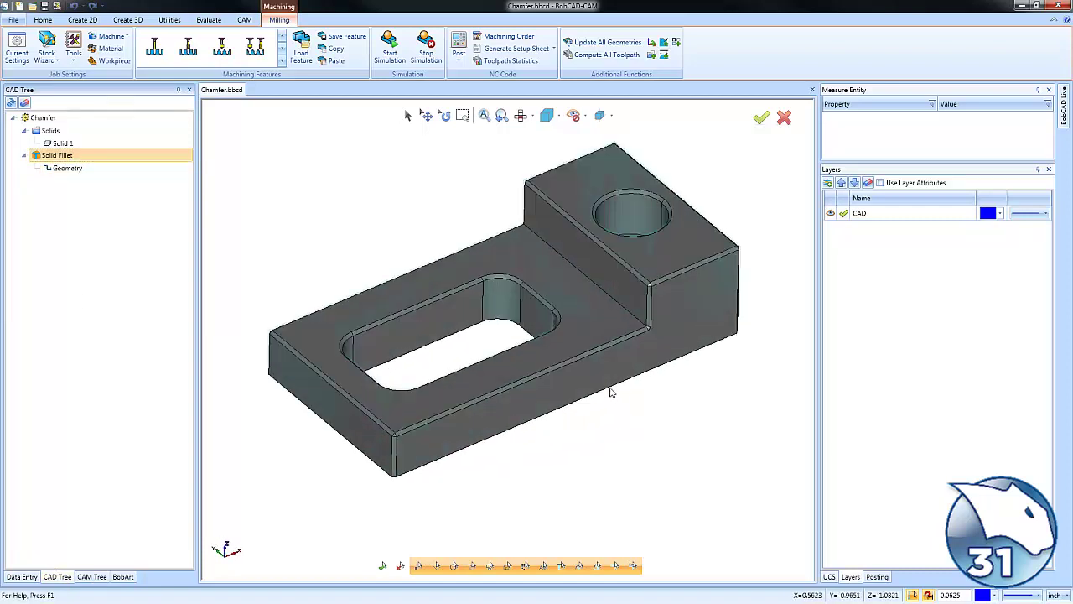
middle_click_drag(542, 342, 574, 374)
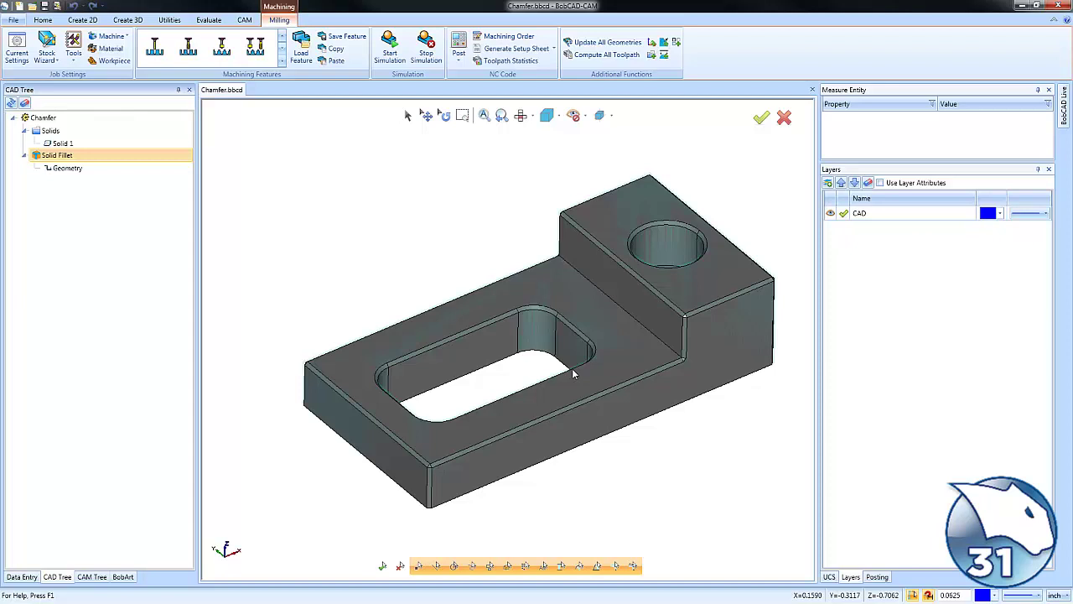
right_click(75, 156)
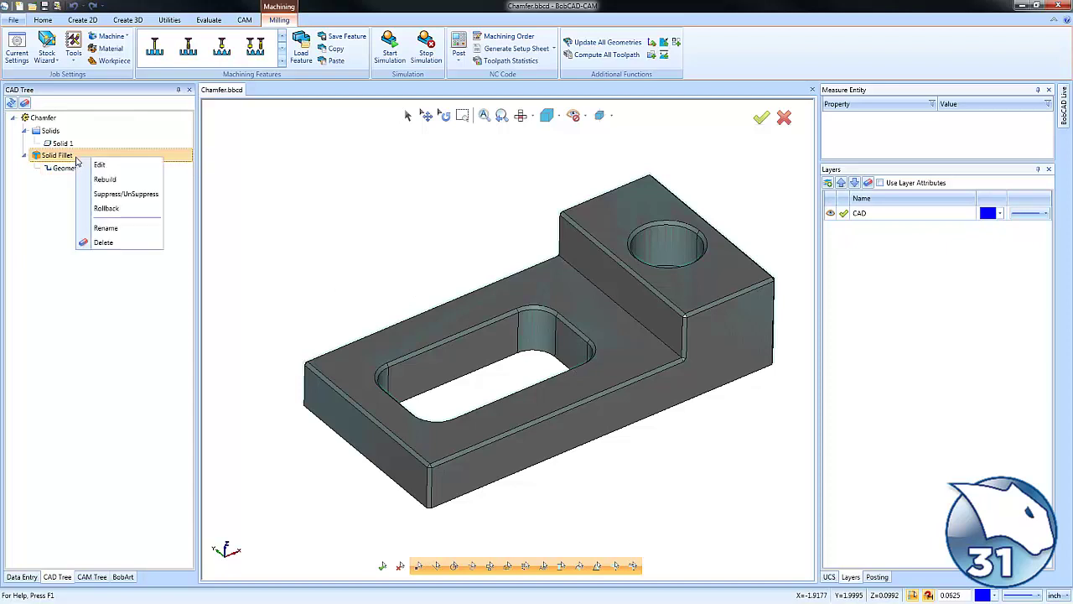
left_click(130, 195)
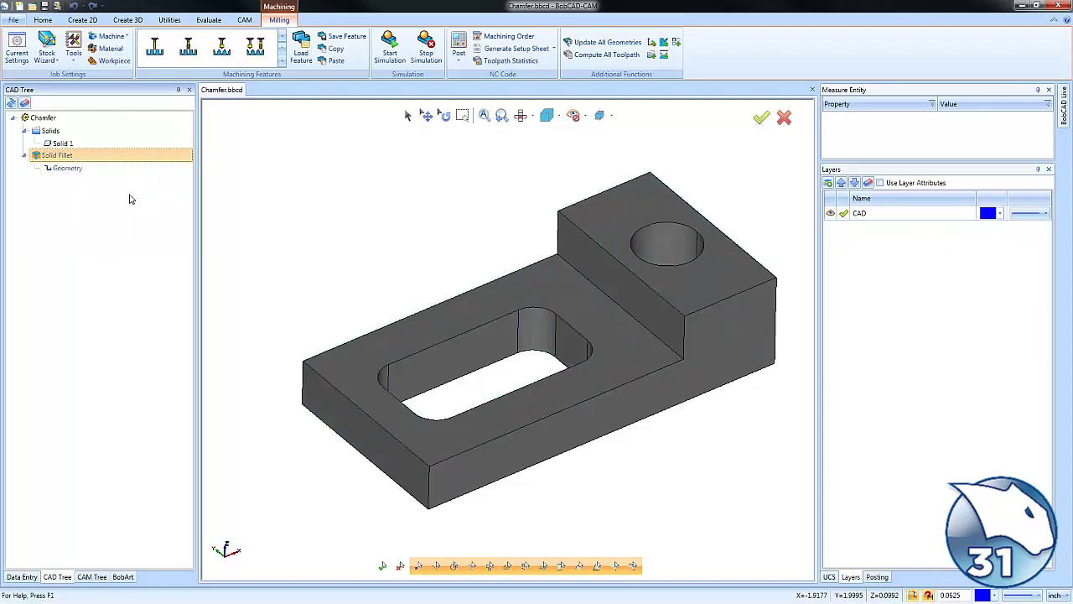
left_click(93, 576)
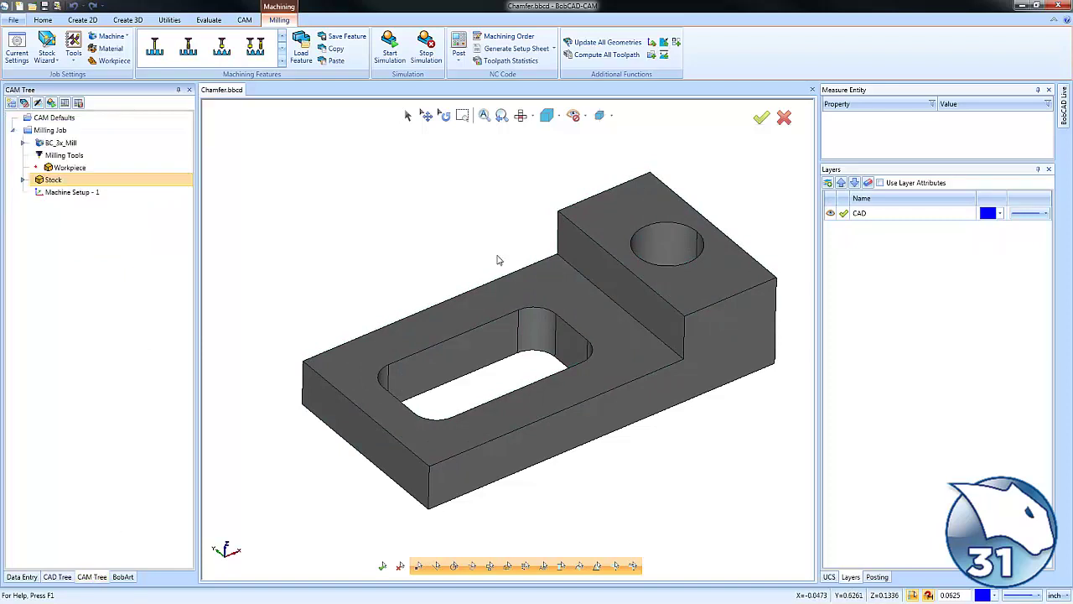
scroll(522, 311, "down", 3)
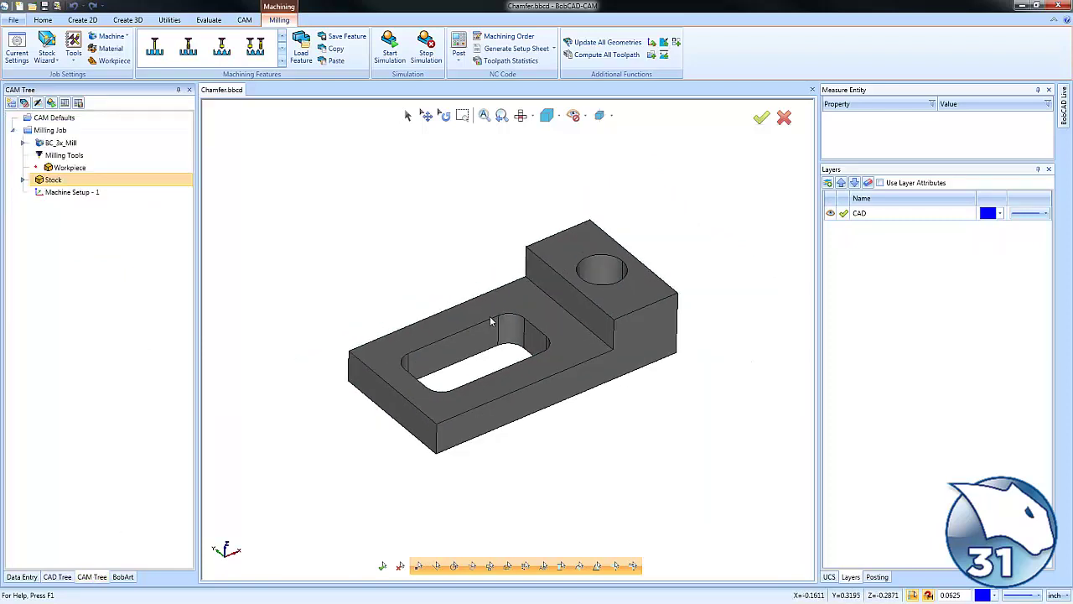
middle_click_drag(541, 321, 541, 343)
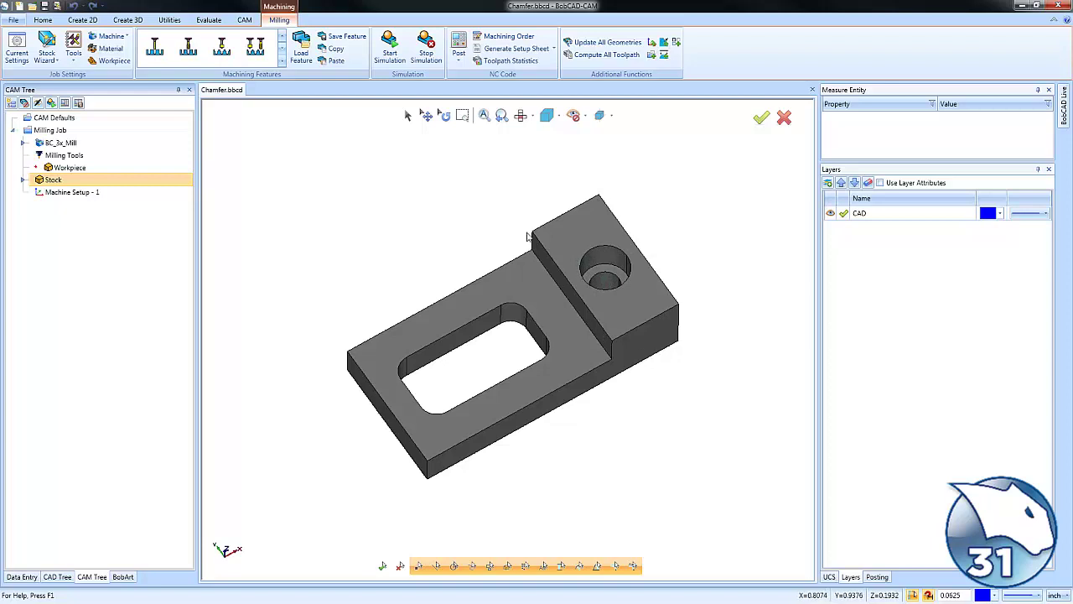
middle_click_drag(606, 456, 558, 398)
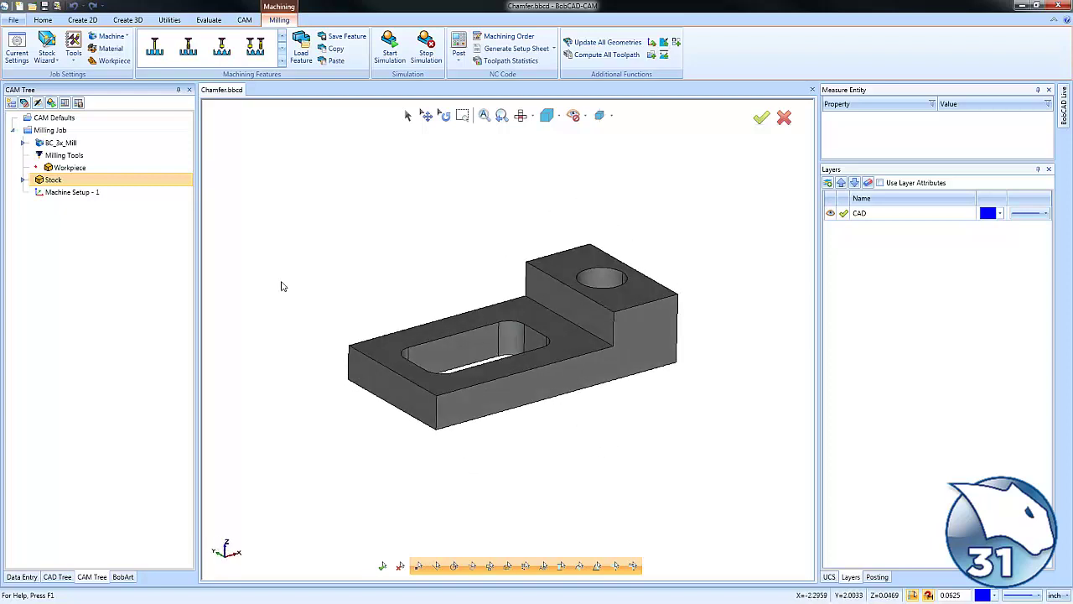
Start a Mill 2 Axis feature and select the raised block's top face as its profile chains.
right_click(92, 193)
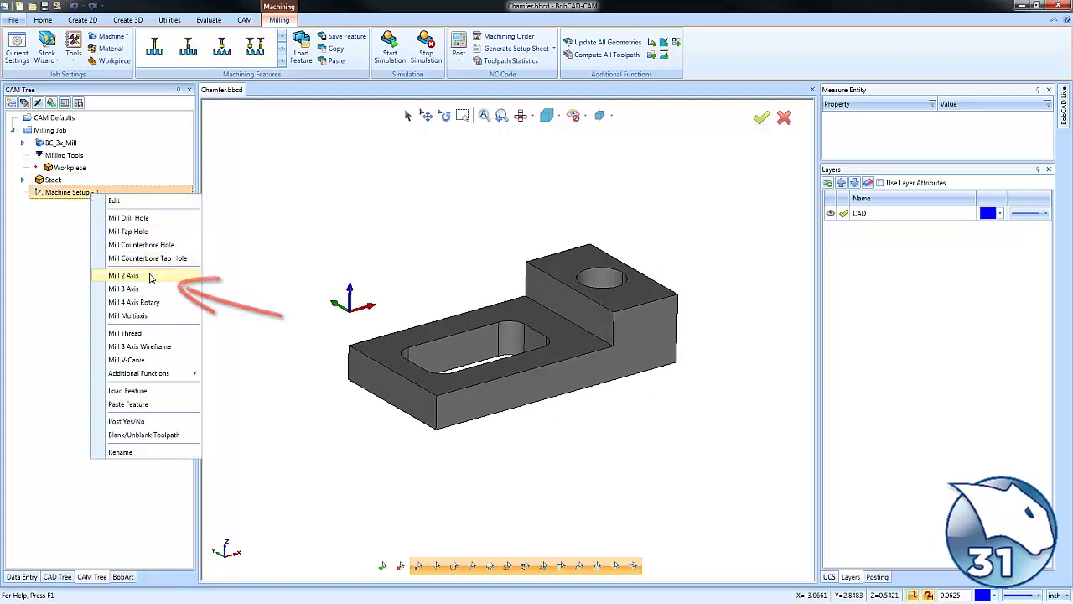
left_click(124, 275)
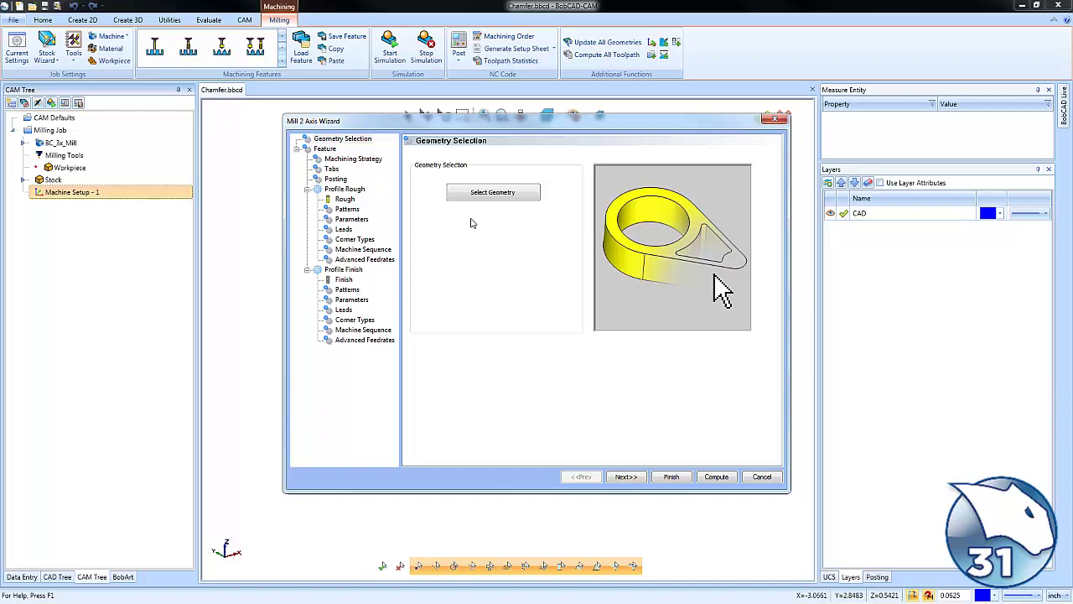
left_click(483, 197)
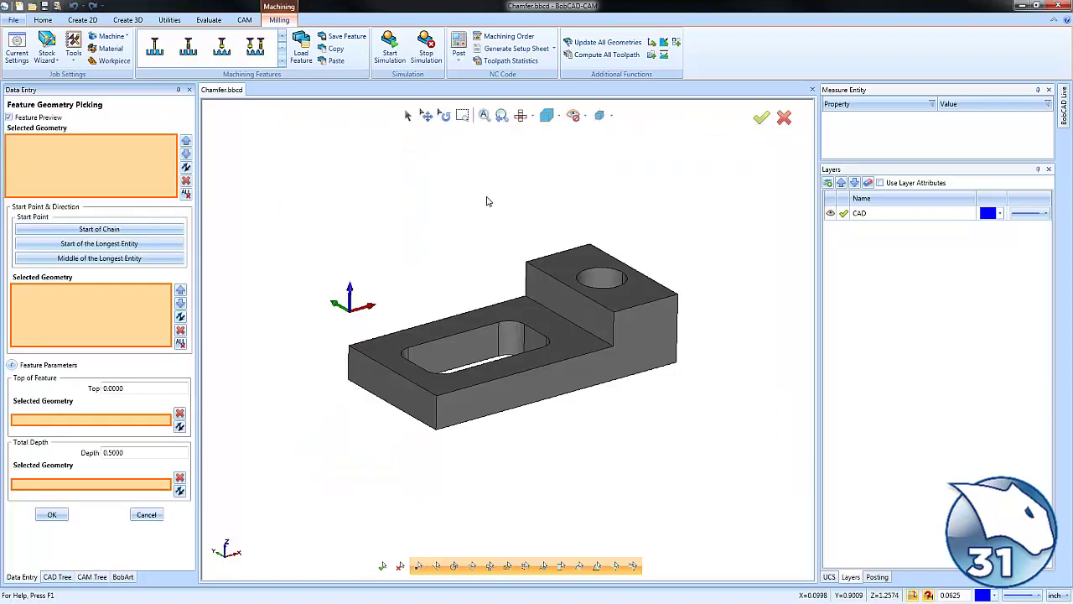
left_click(567, 262)
middle_click_drag(469, 215, 453, 240)
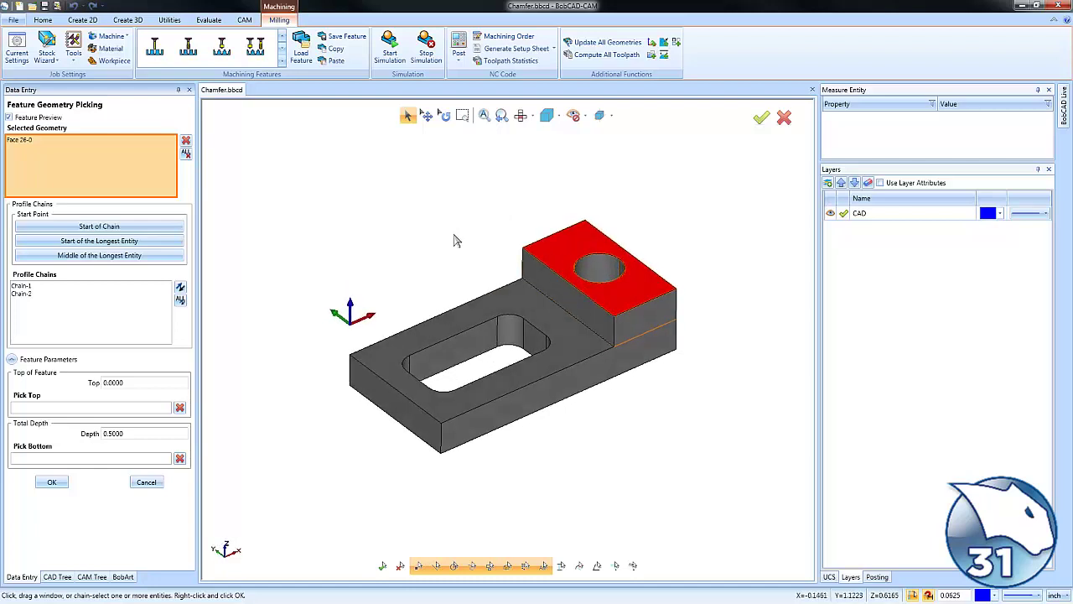
left_click(81, 288)
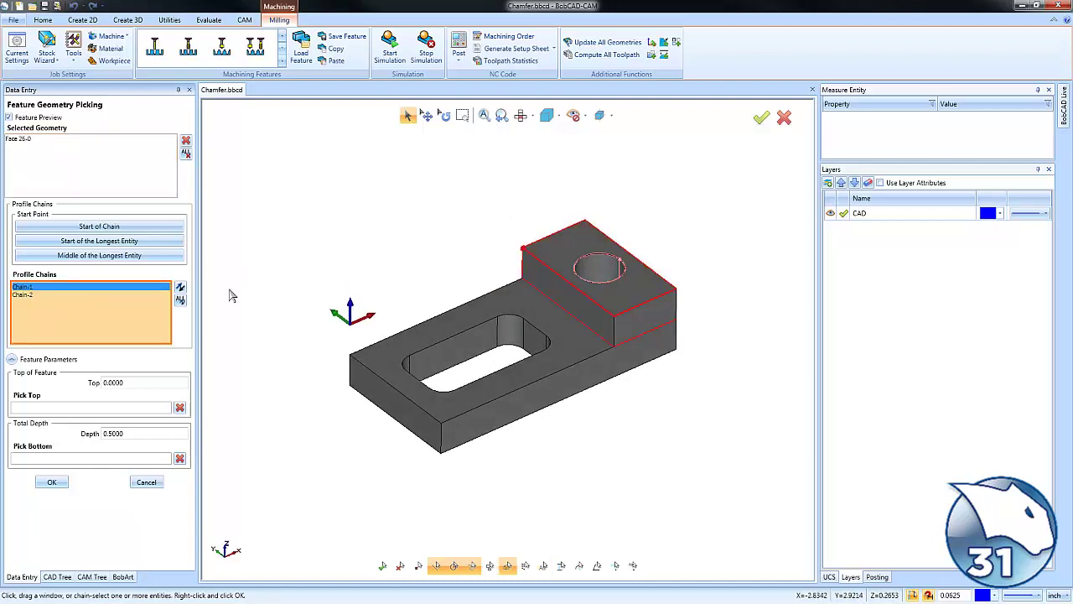
left_click(608, 266)
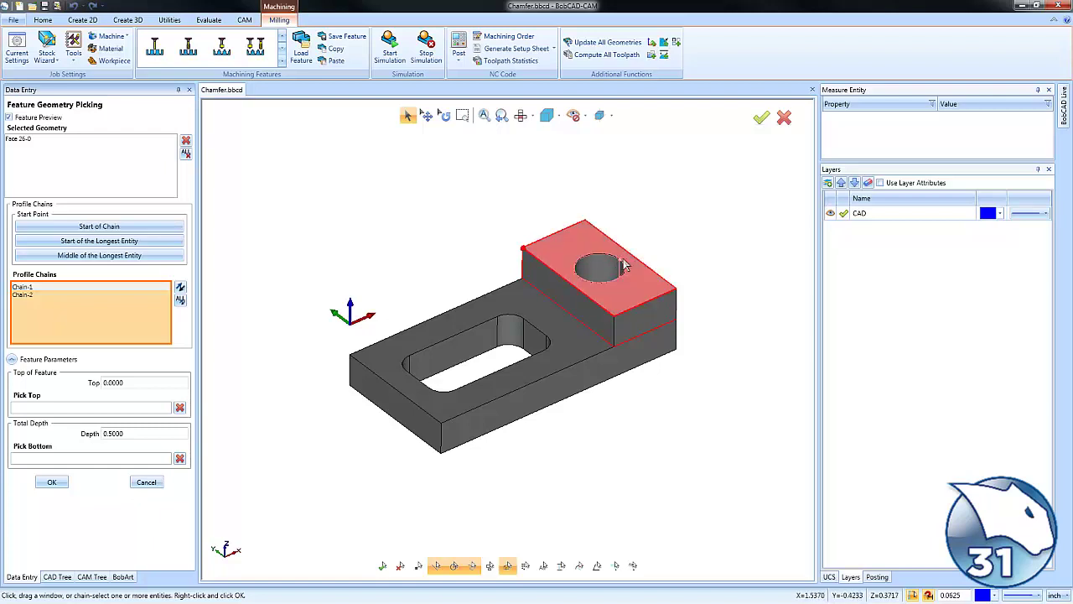
scroll(419, 247, "up", 3)
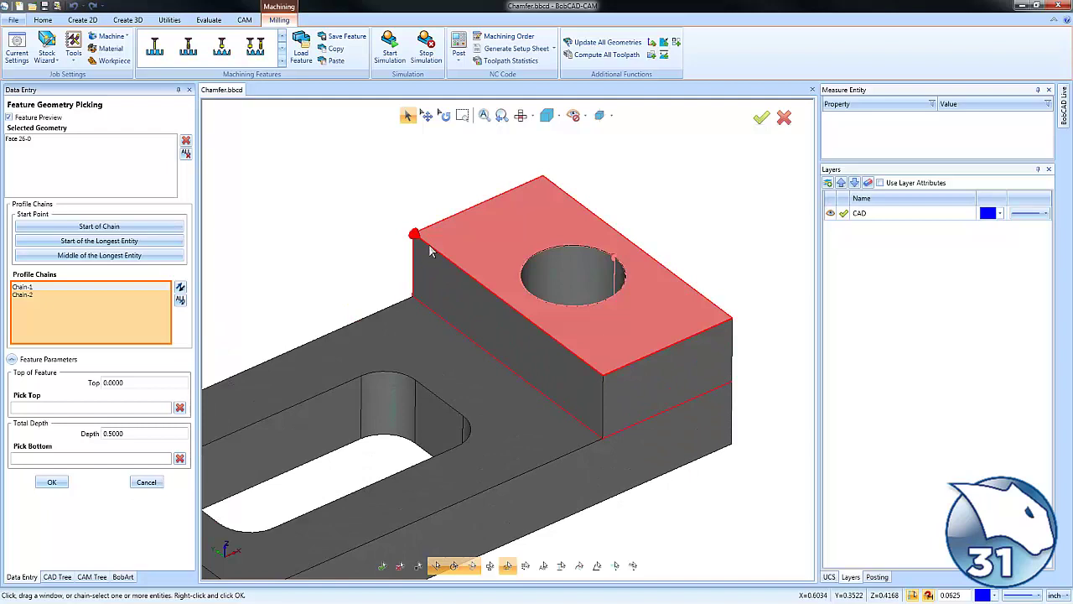
scroll(428, 248, "down", 4)
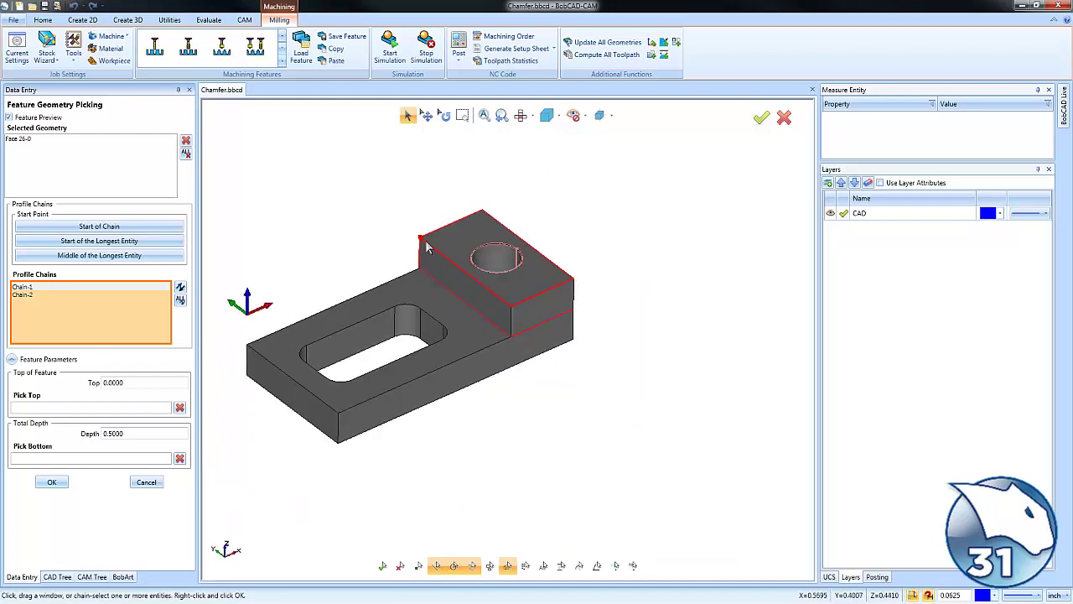
Pick the feature's top point on the part, set total depth to .05 and accept.
left_click(119, 412)
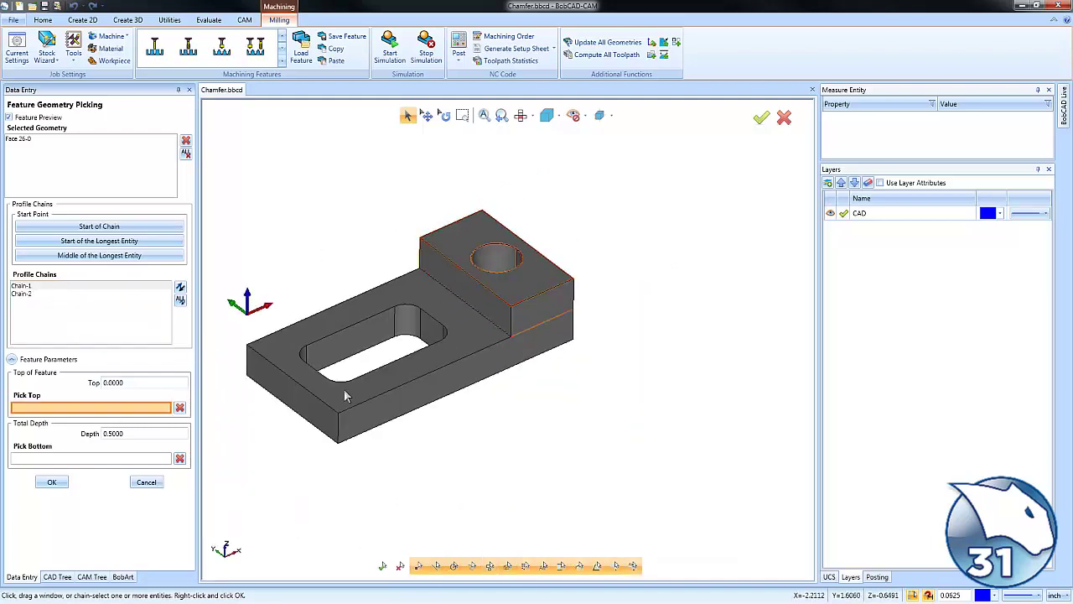
left_click(541, 300)
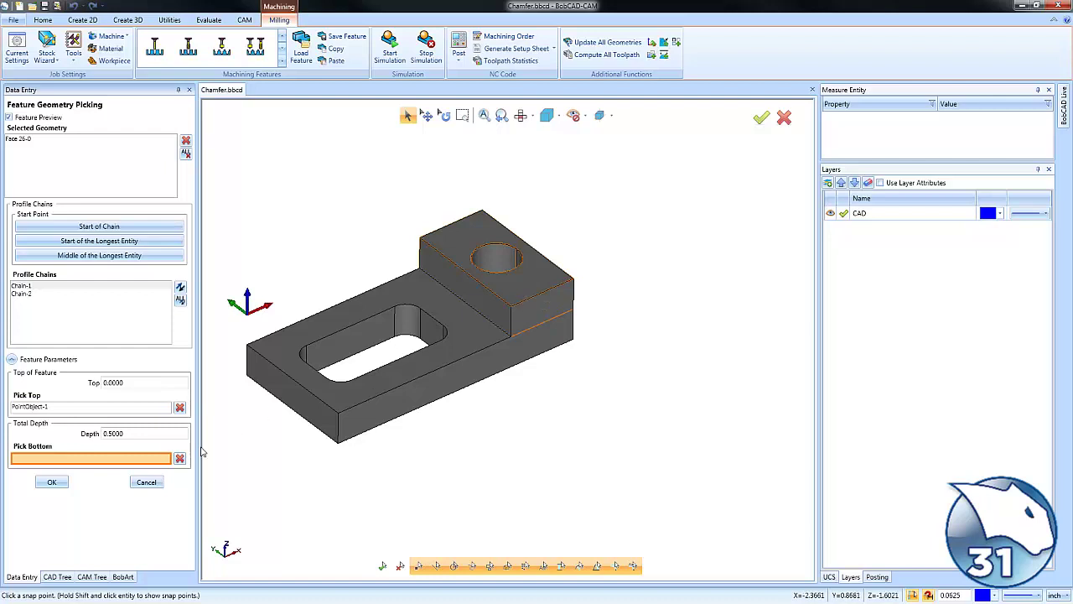
left_click(131, 434)
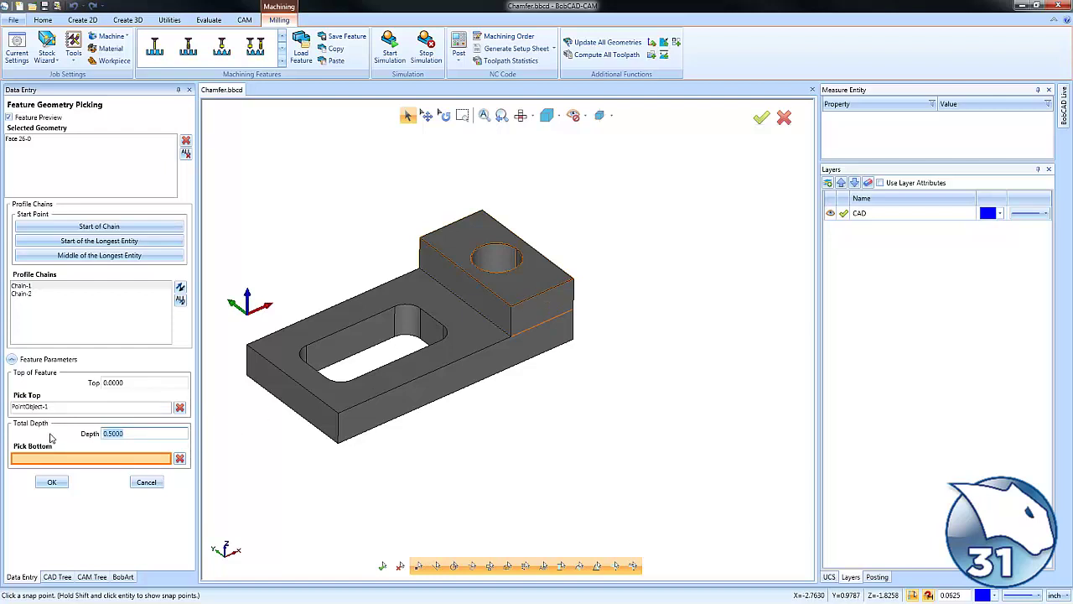
type(".05")
left_click(56, 485)
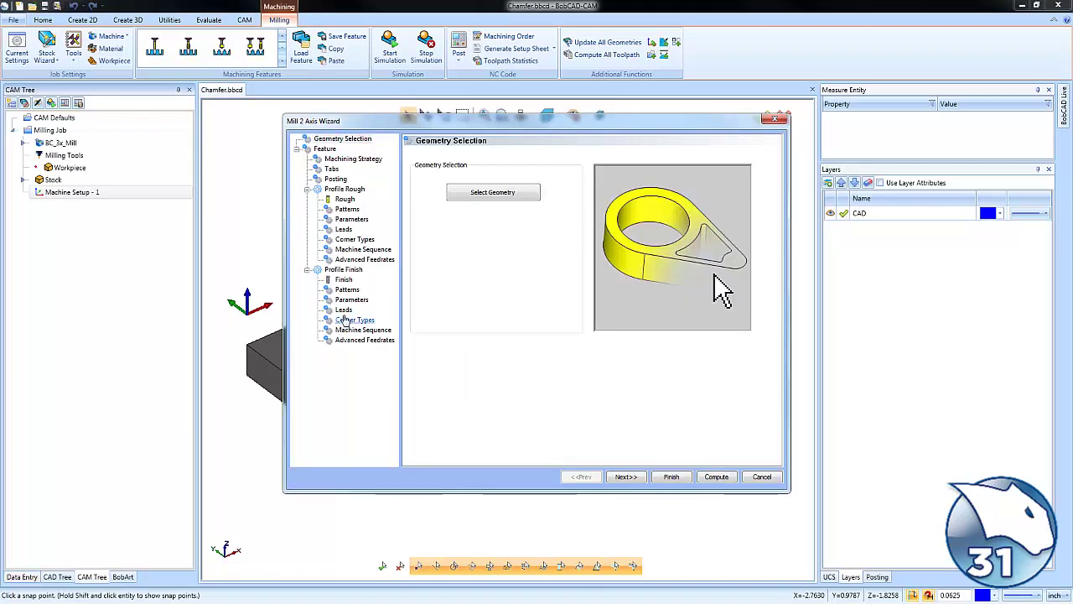
Choose the Chamfer machining strategy, adding then removing Corner Rounding so only Chamfer Mill remains.
left_click(375, 164)
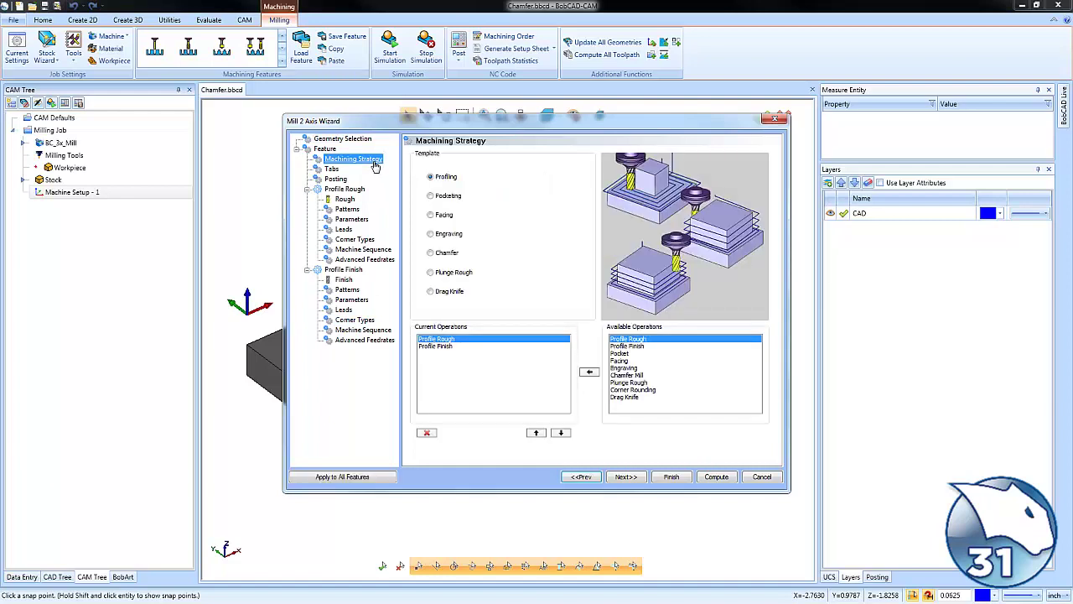
left_click(431, 254)
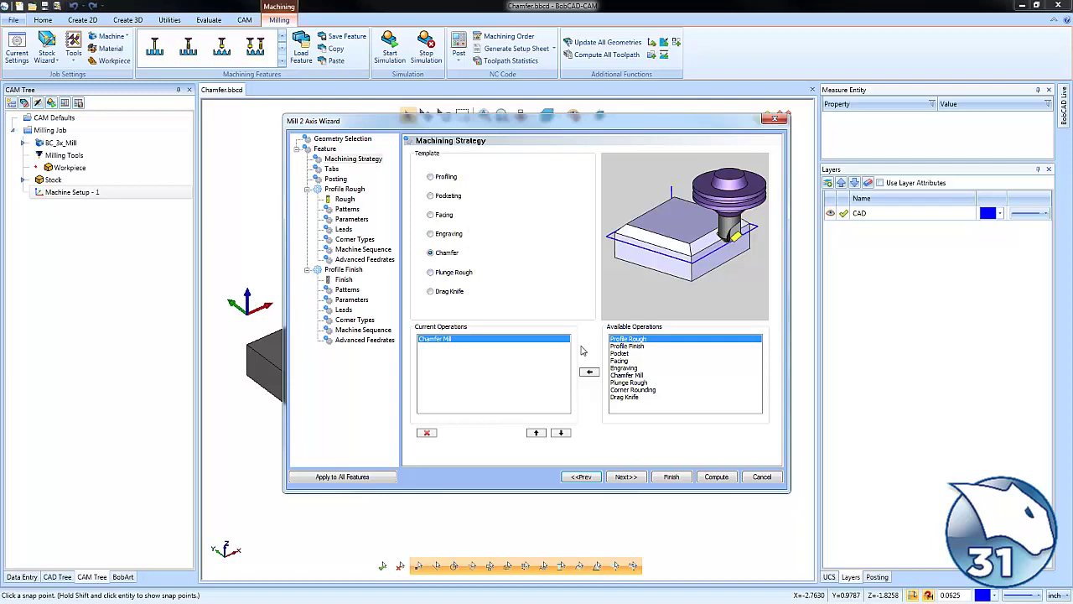
left_click(638, 390)
left_click(589, 371)
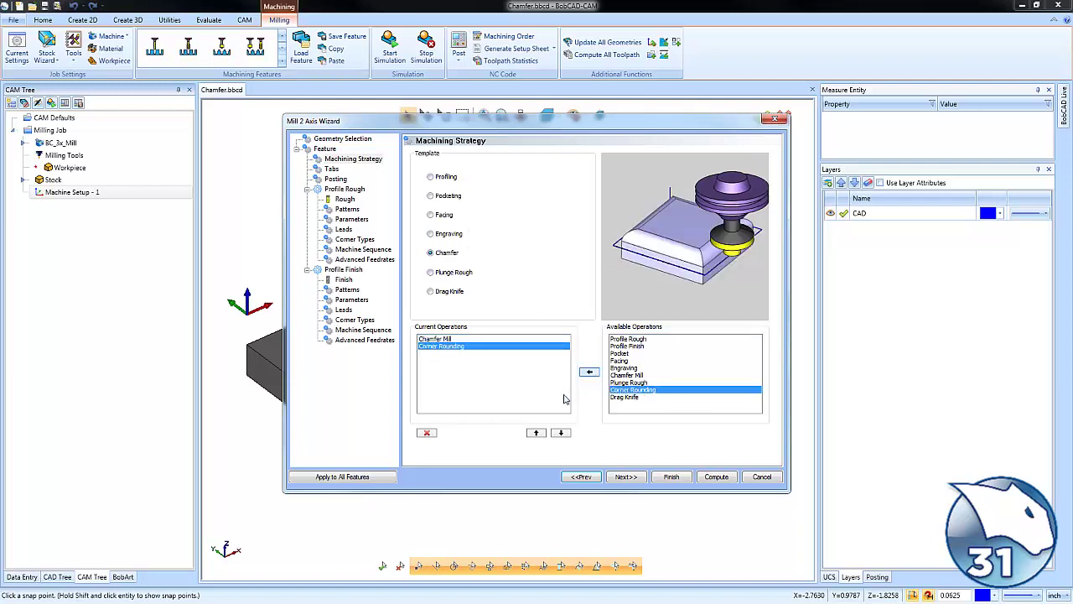
left_click(451, 340)
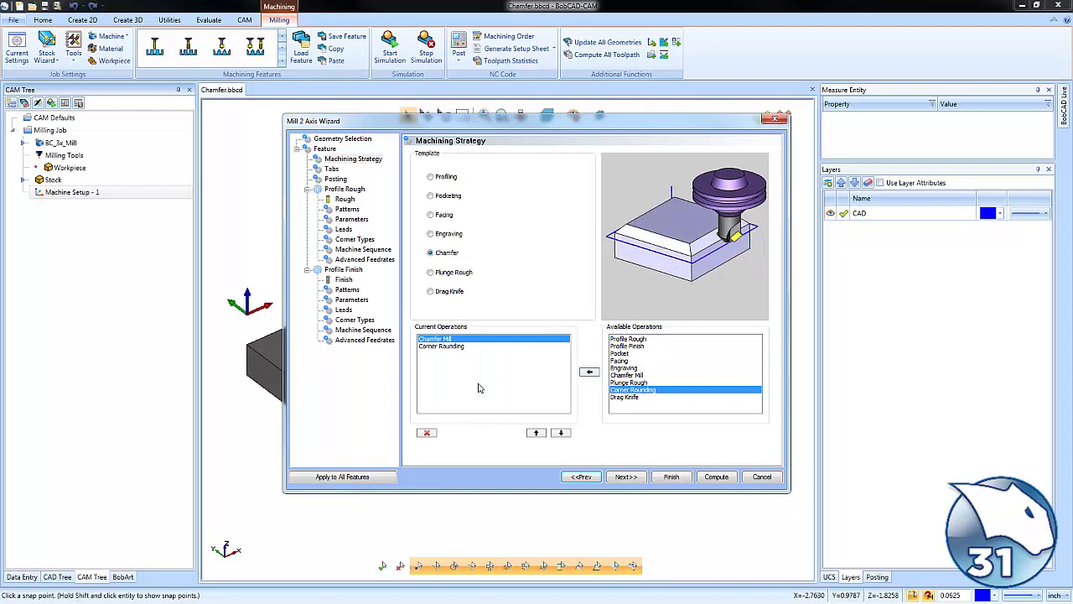
left_click(460, 346)
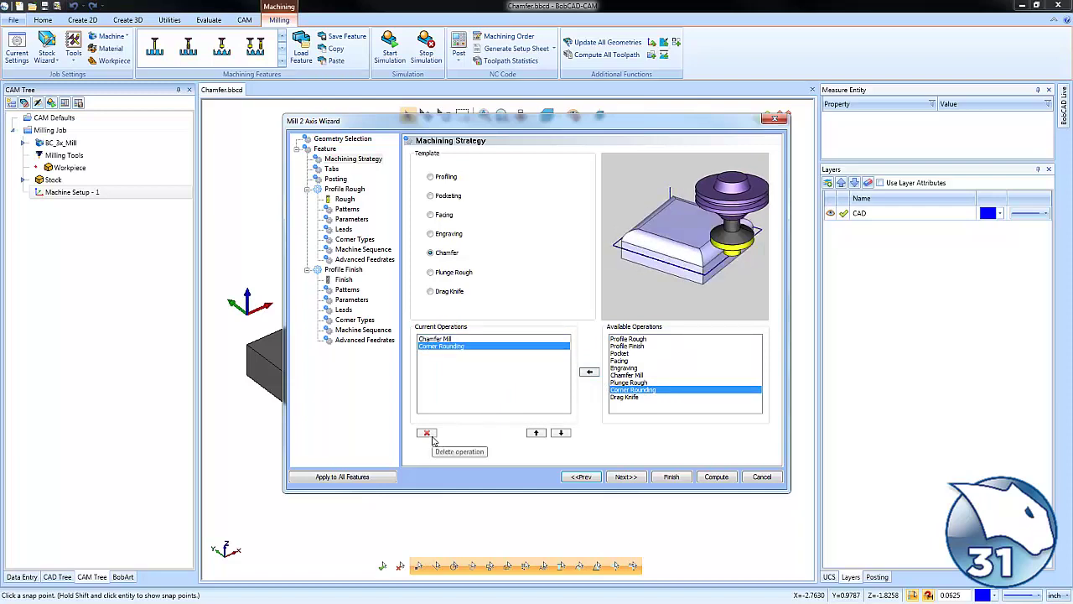
left_click(428, 434)
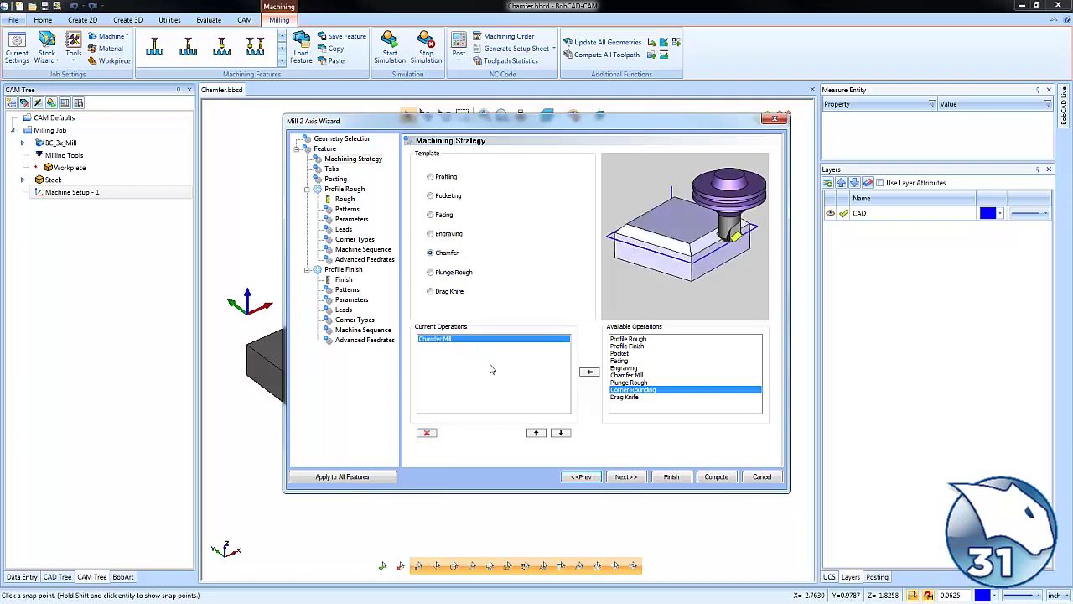
Keep the 1/2" Chamfer Endmill after browsing the tool crib and library, then show Chamfer Mill Parameters.
left_click(622, 477)
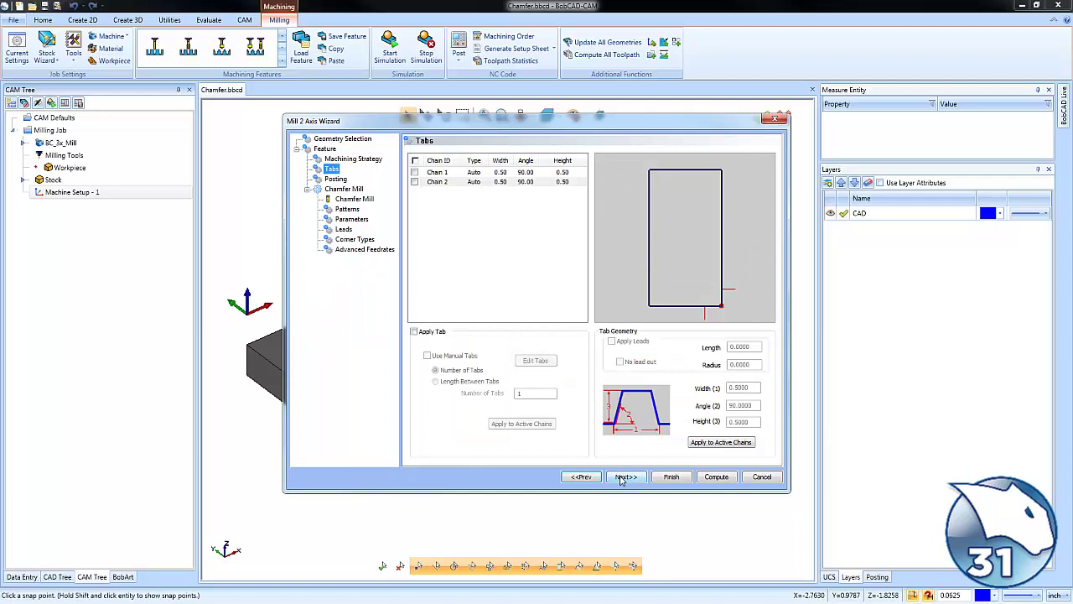
left_click(354, 199)
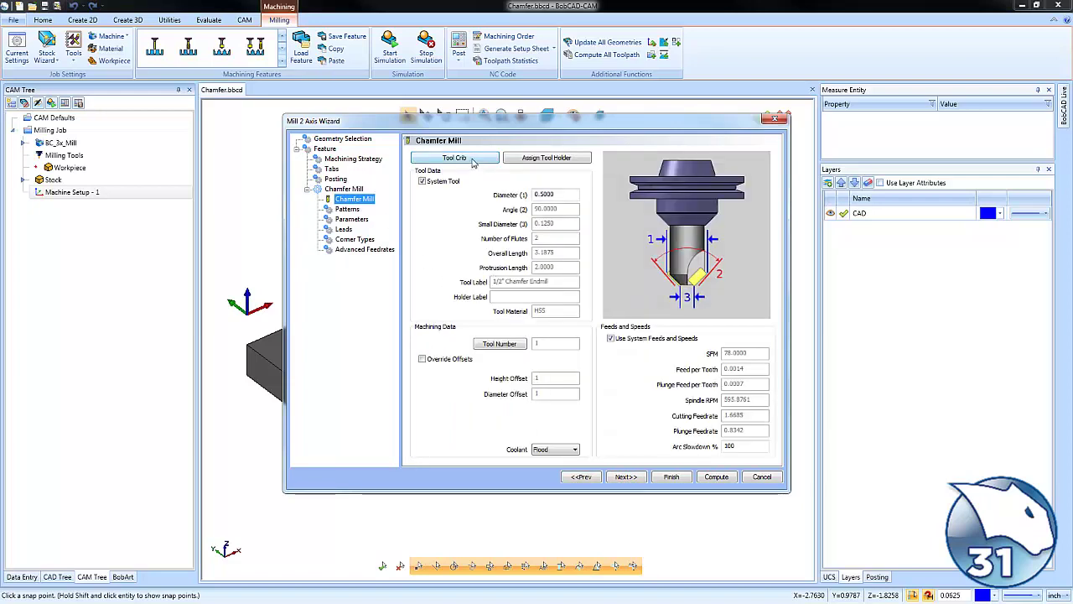
left_click(457, 158)
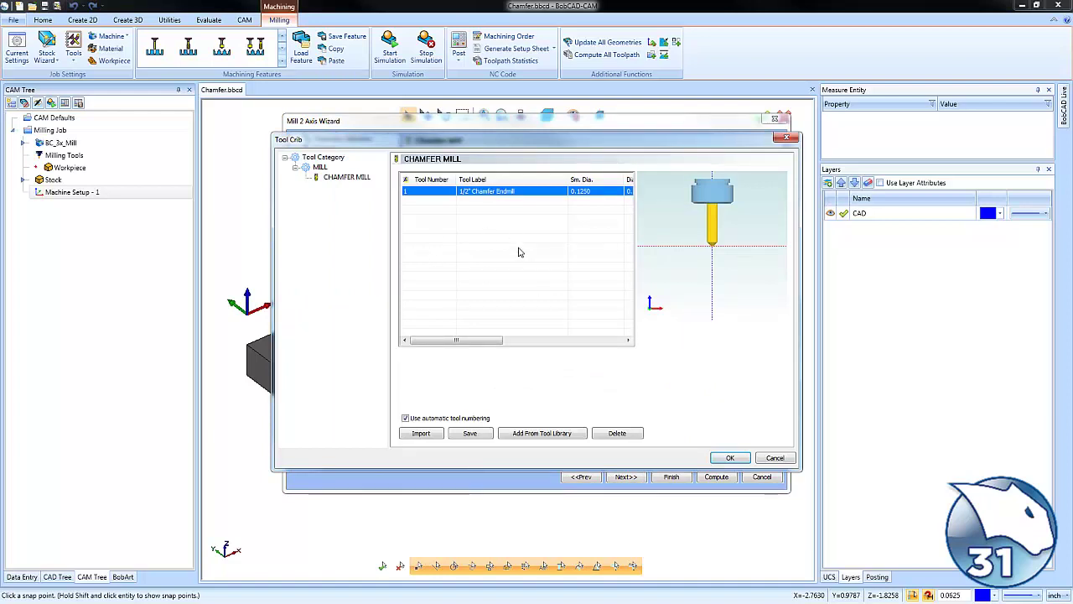
left_click(774, 460)
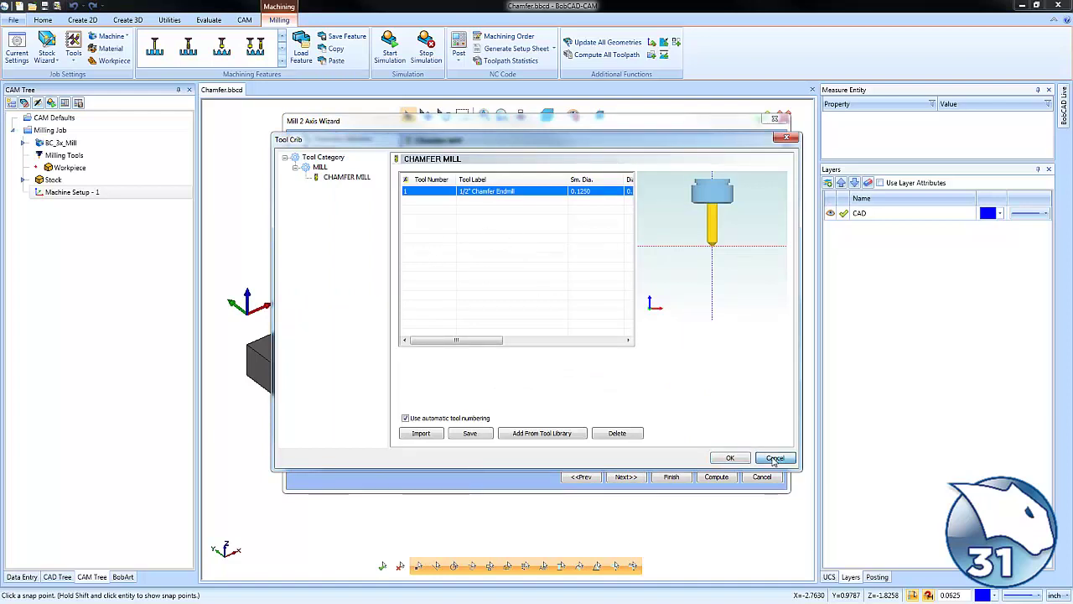
left_click(542, 432)
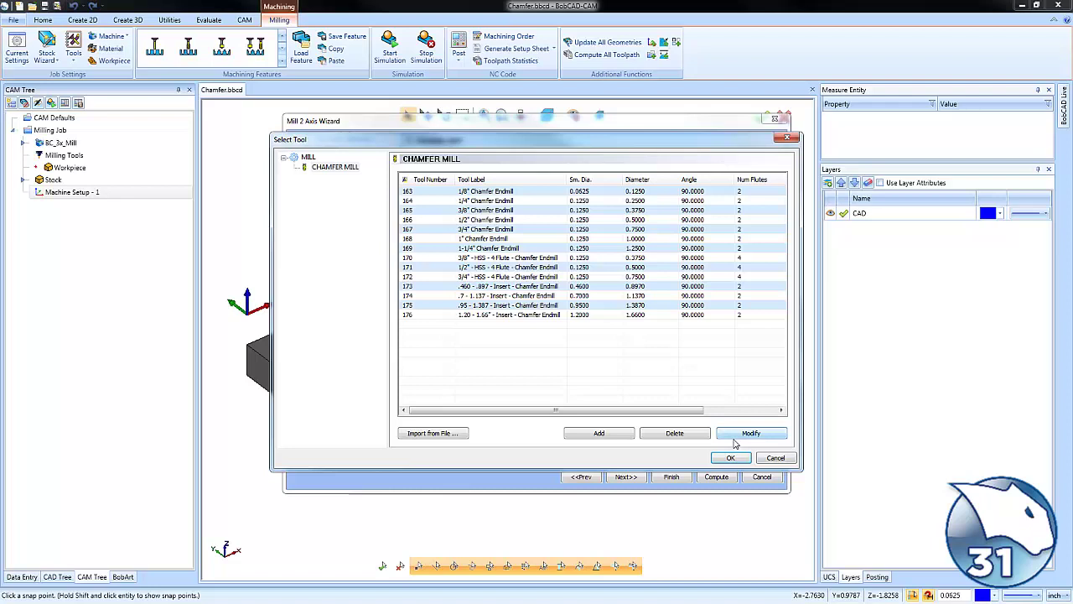
left_click(774, 458)
left_click(775, 457)
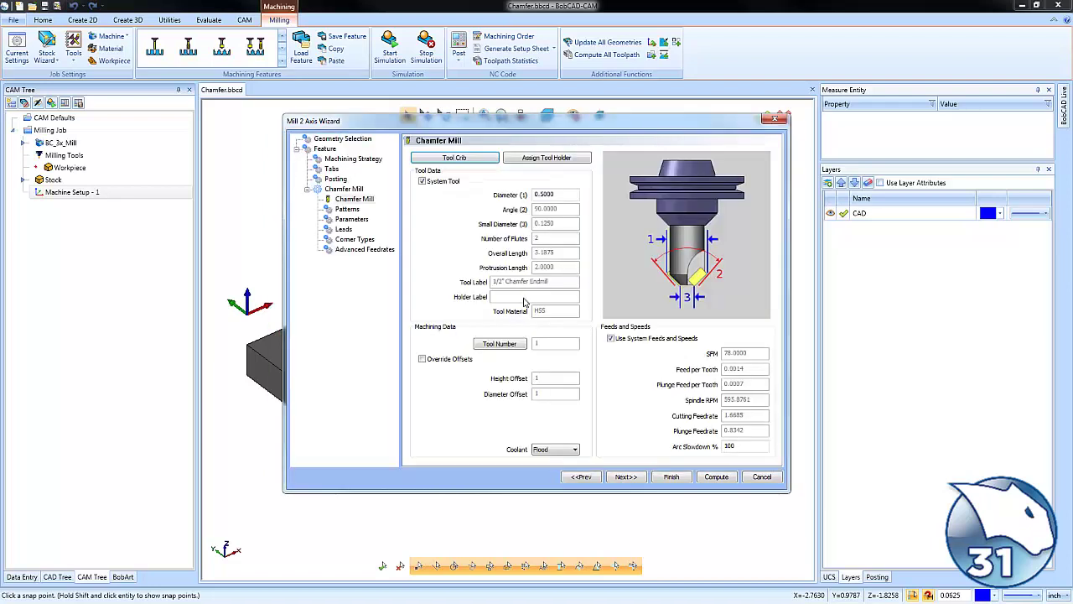
left_click(352, 220)
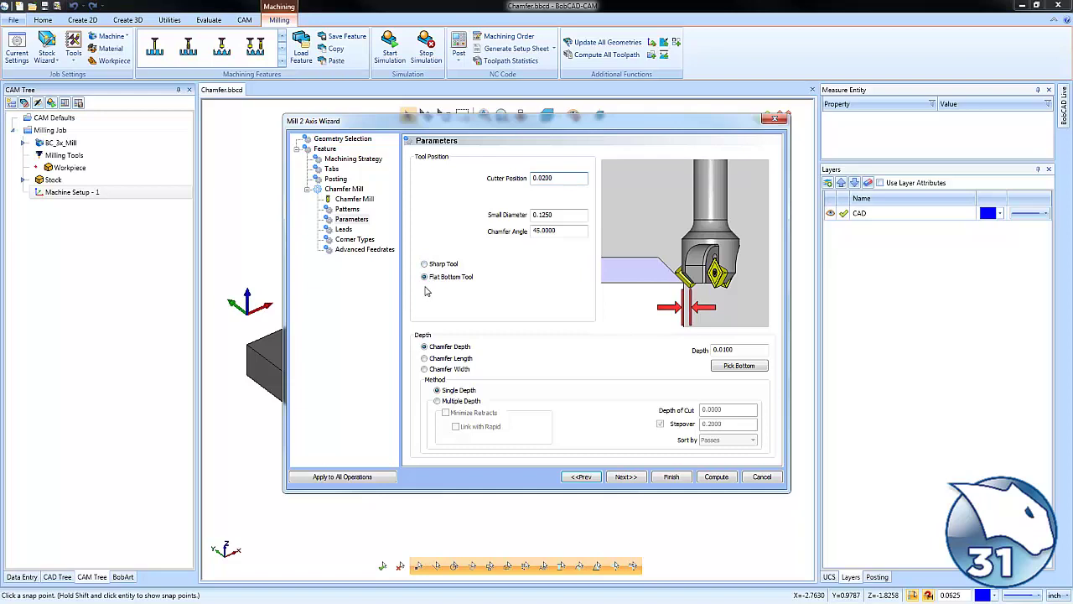
Use Sharp Tool and define the chamfer by Chamfer Depth with a depth of .05.
left_click(426, 265)
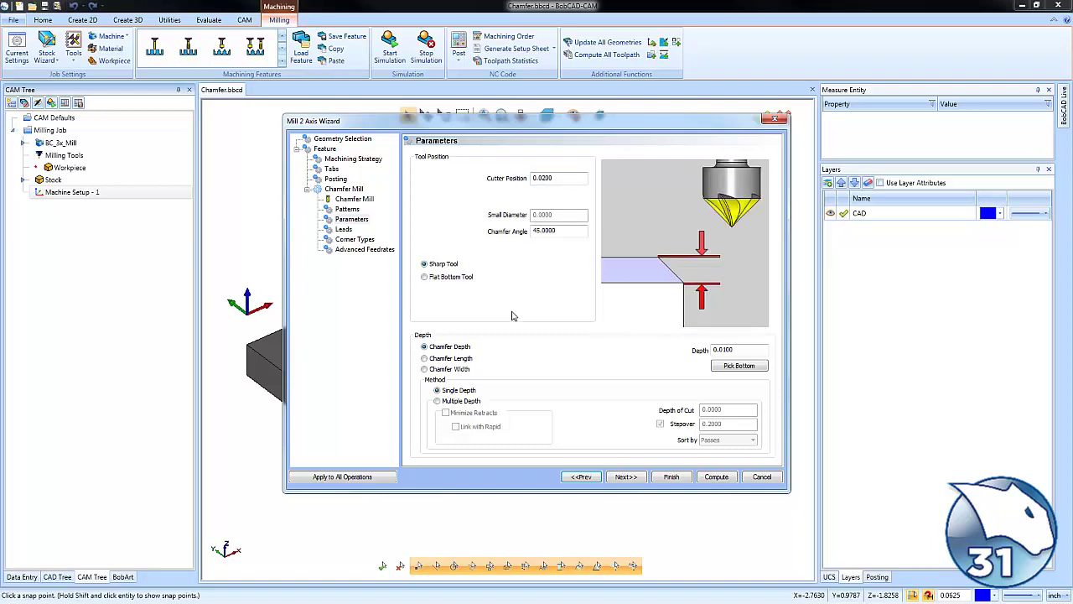
left_click(741, 351)
left_click(424, 358)
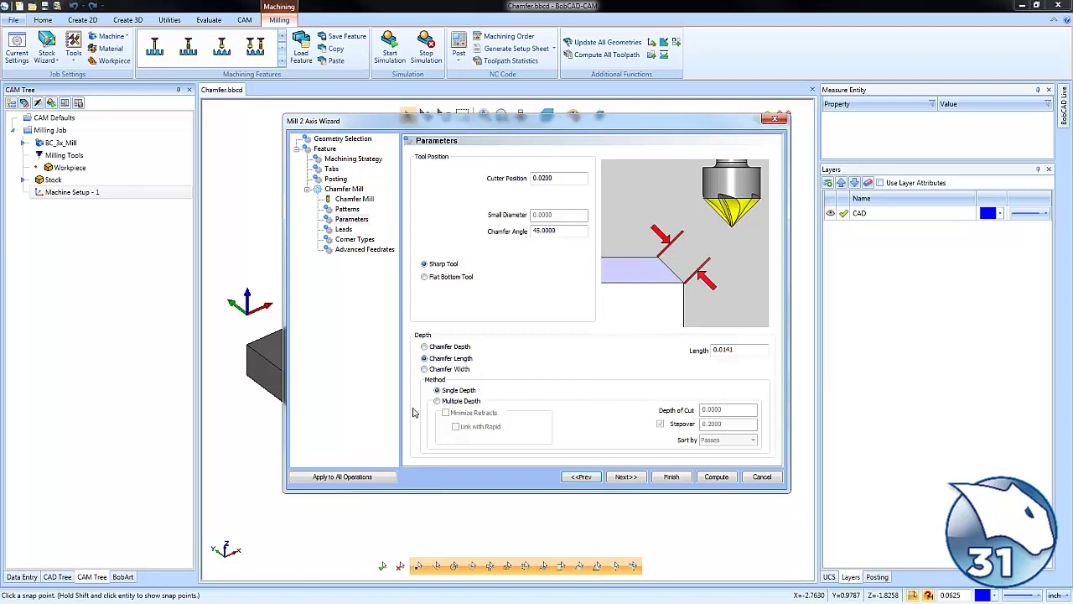
left_click(424, 369)
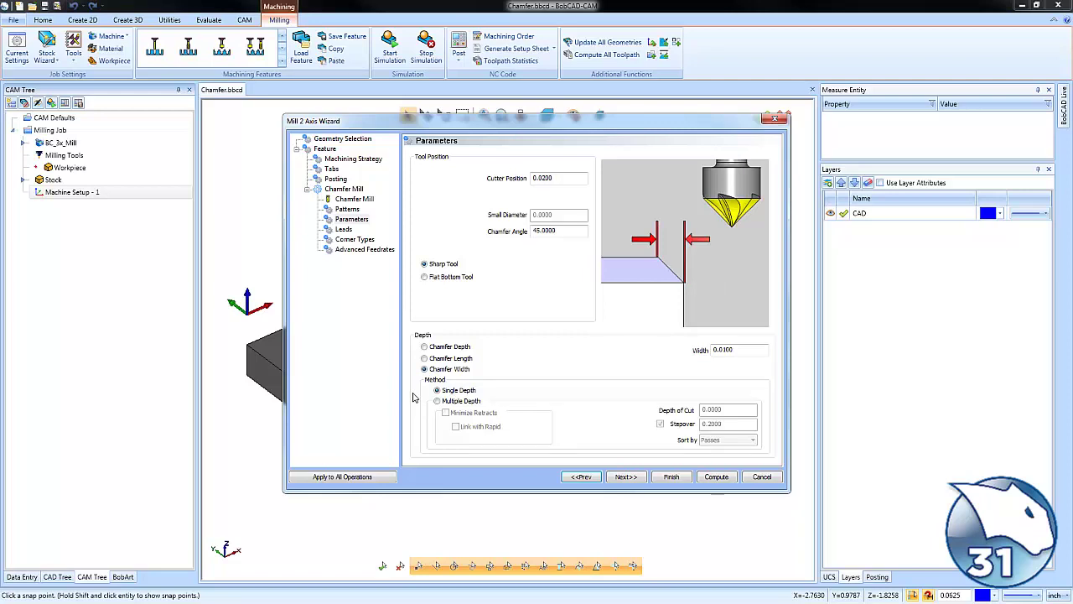
left_click(424, 346)
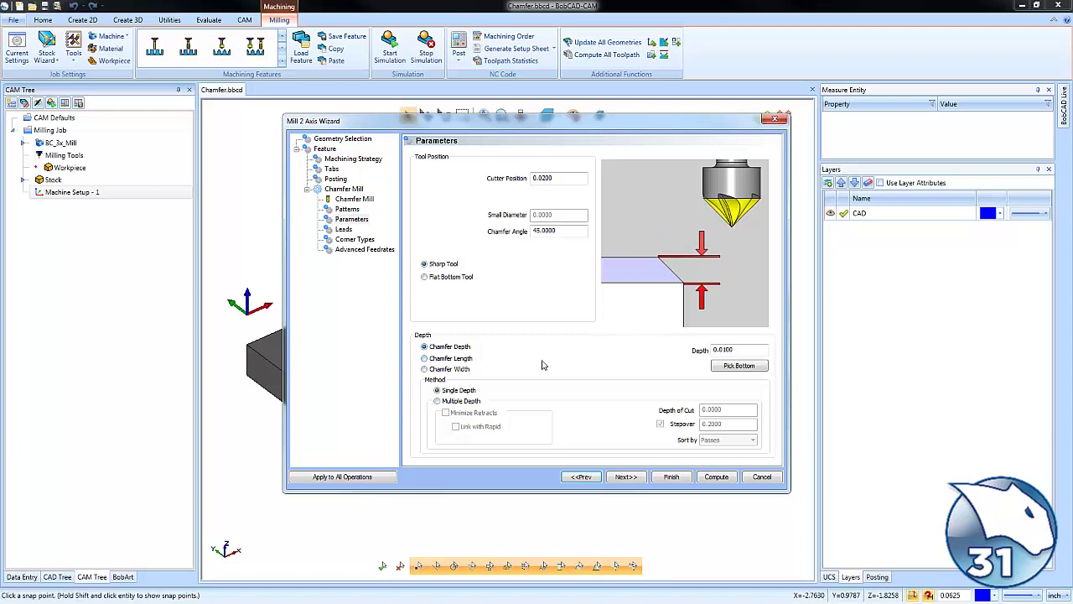
double_click(729, 350)
type(".05")
Set a Right Angle lead-in of length .1 and compute the Chamfer Mill toolpath.
left_click(344, 229)
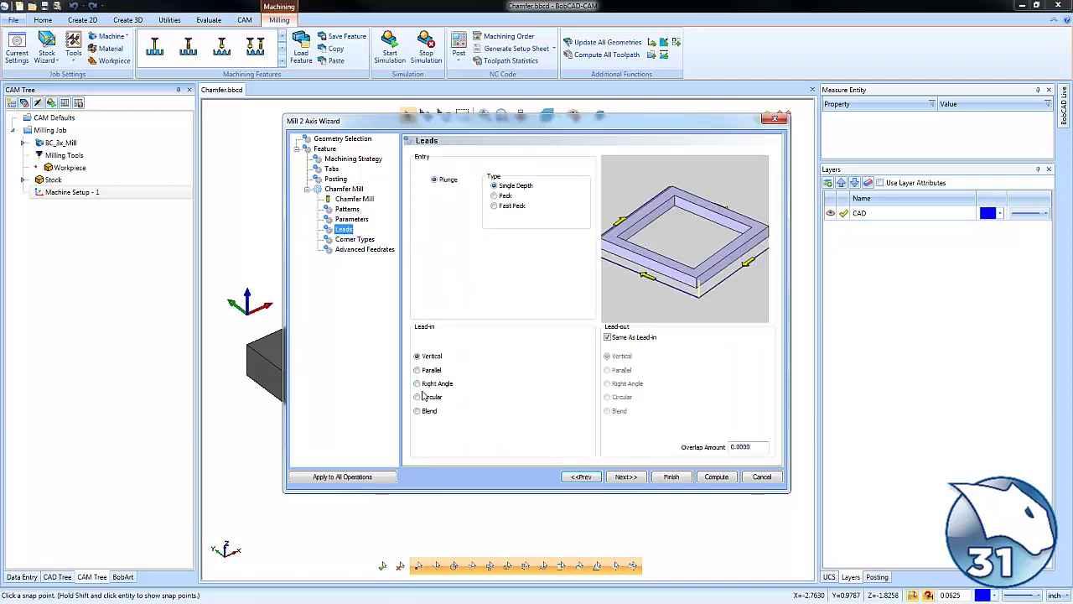
left_click(418, 383)
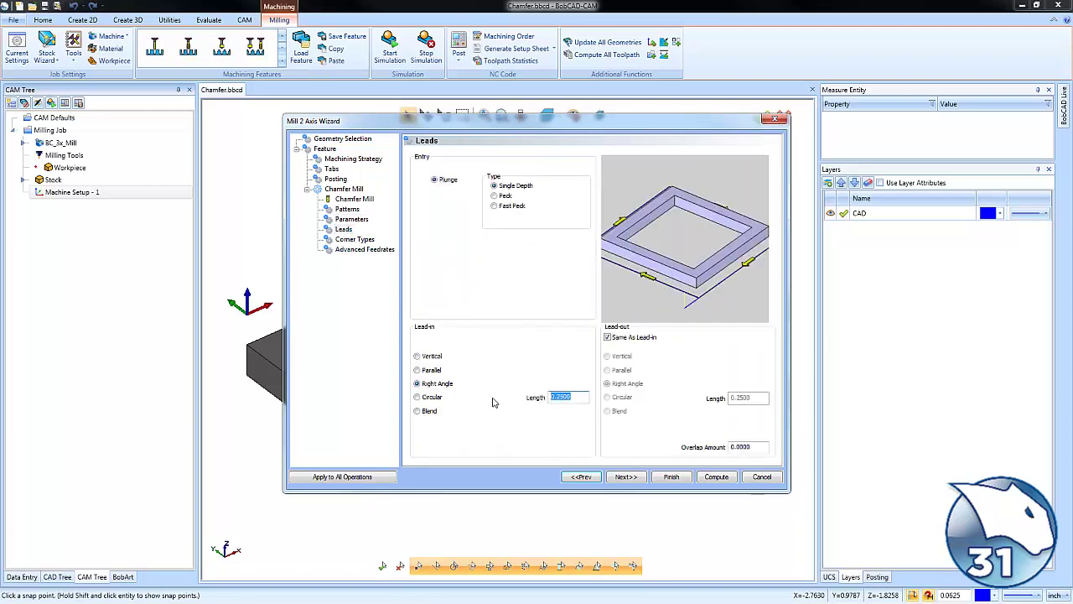
type(".1")
left_click(717, 477)
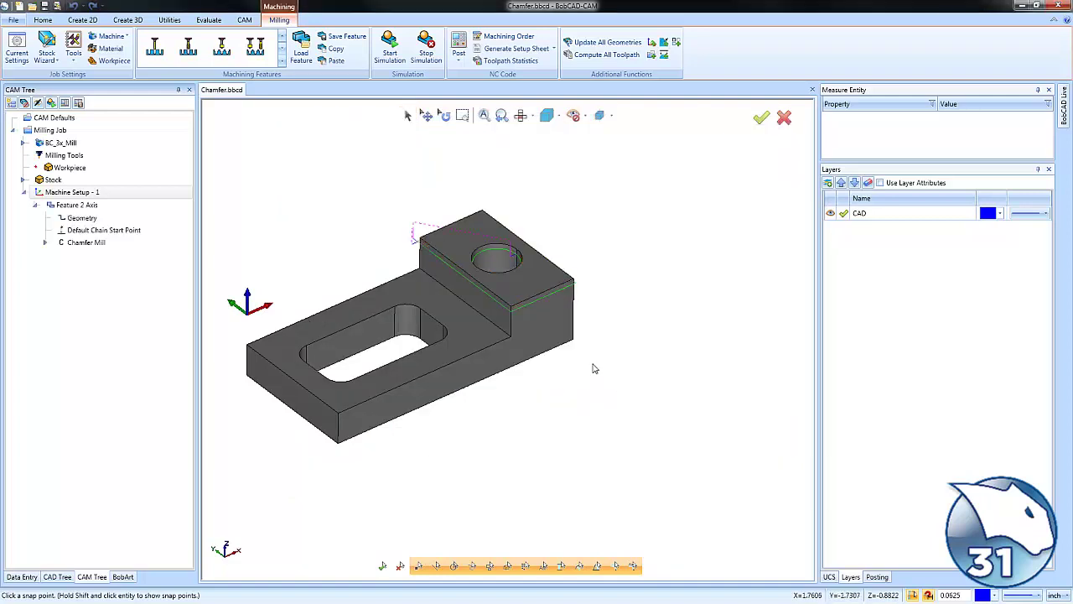
middle_click_drag(578, 378, 627, 388)
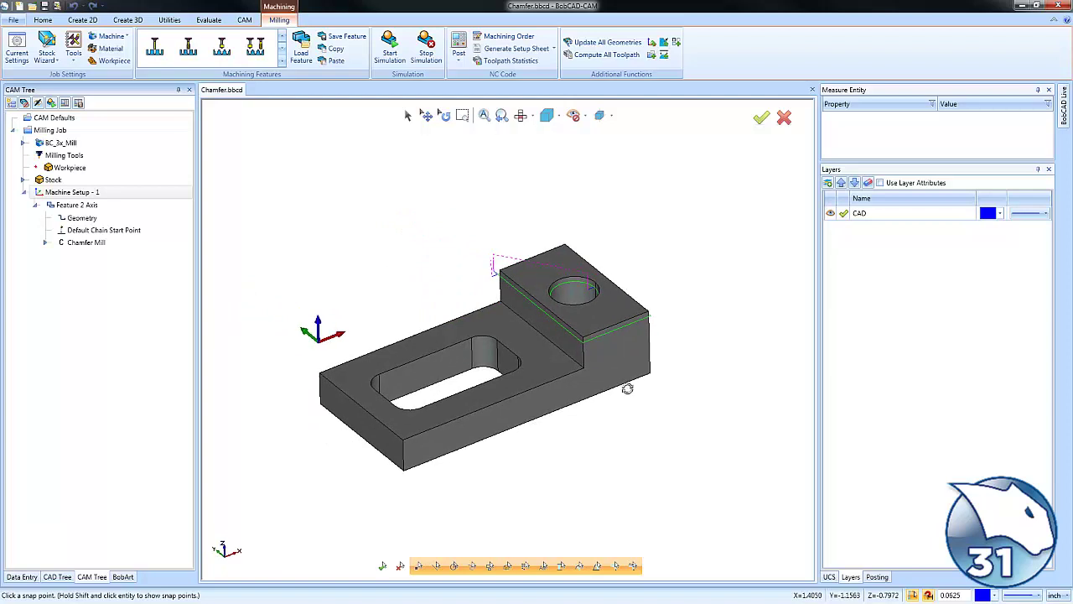
right_click(99, 204)
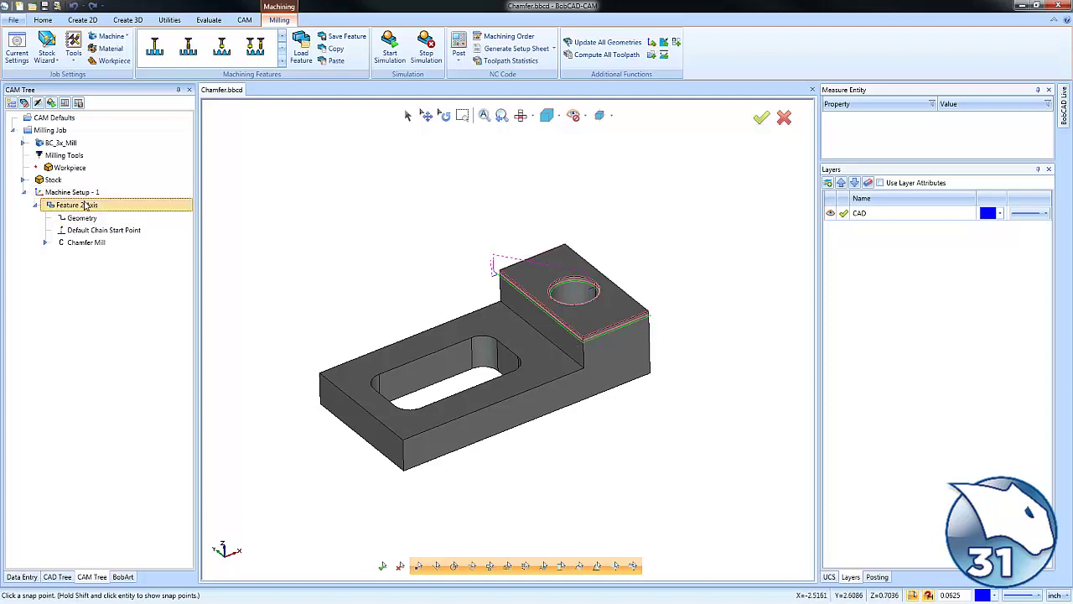
left_click(108, 208)
left_click(351, 208)
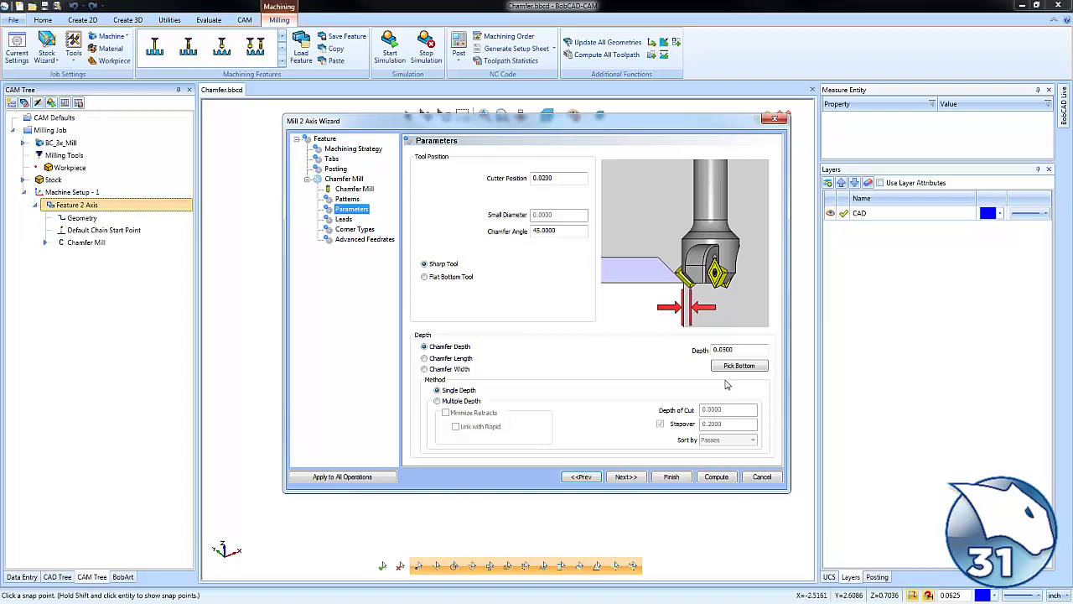
left_click_drag(719, 350, 752, 350)
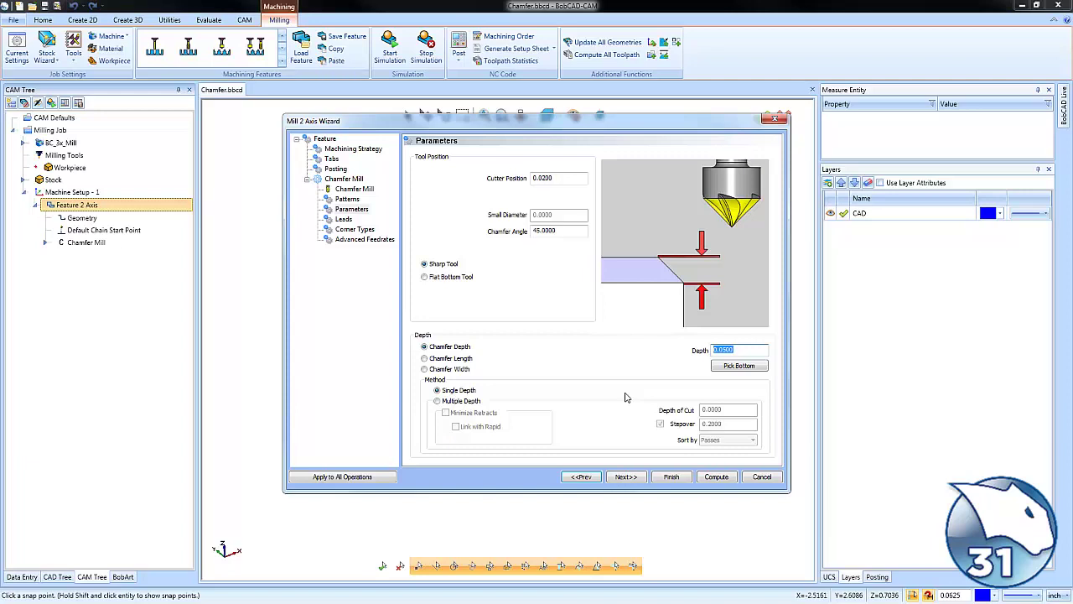
left_click(715, 477)
left_click(92, 242)
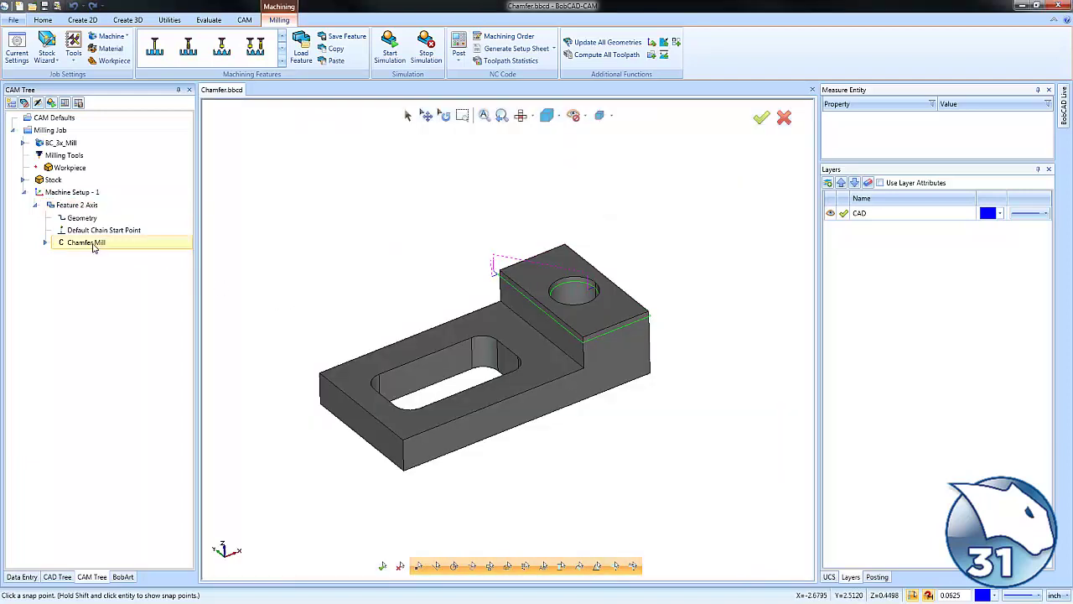
Backplot the Chamfer Mill toolpath briefly, then switch to top and front views.
right_click(93, 243)
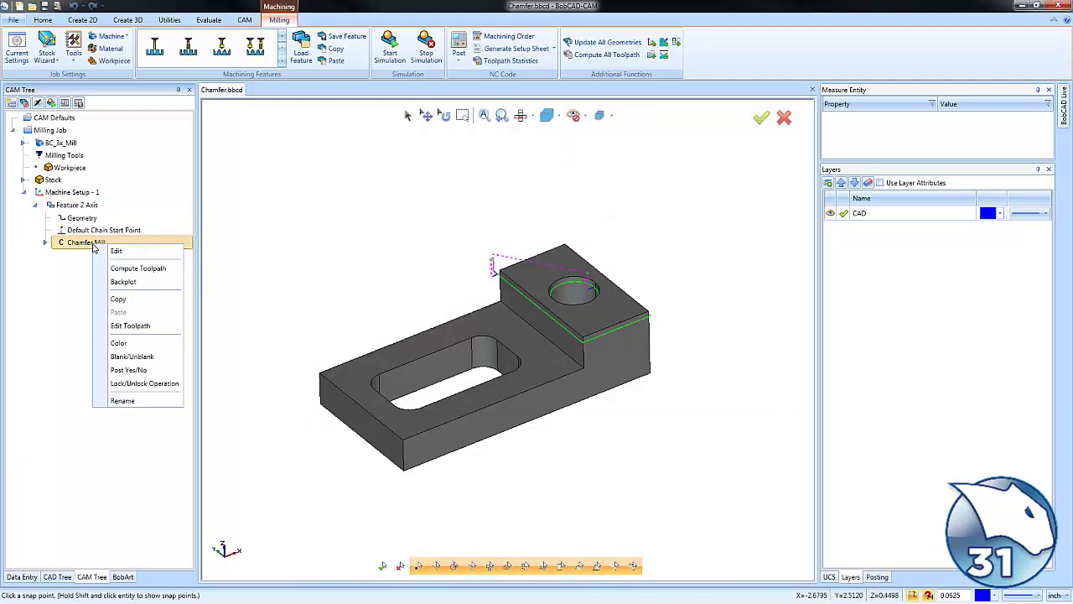
left_click(134, 285)
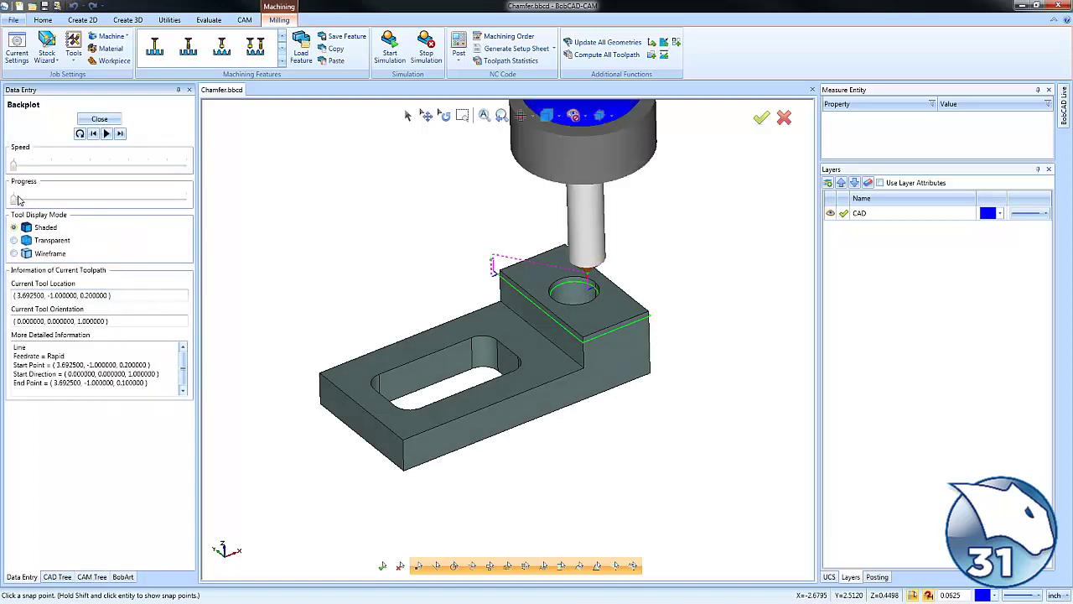
left_click_drag(18, 200, 113, 205)
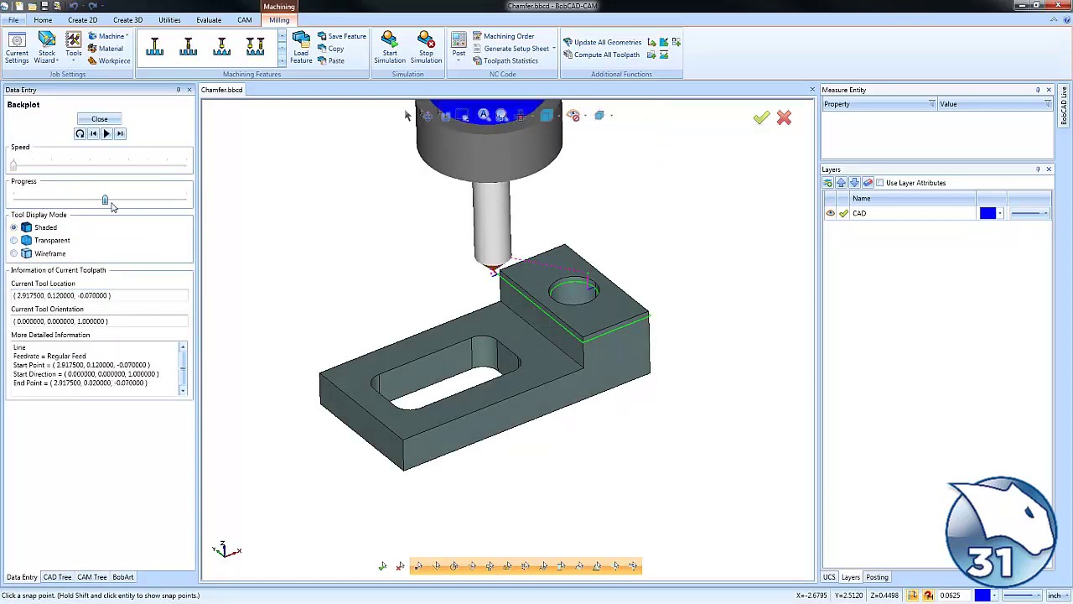
left_click(99, 119)
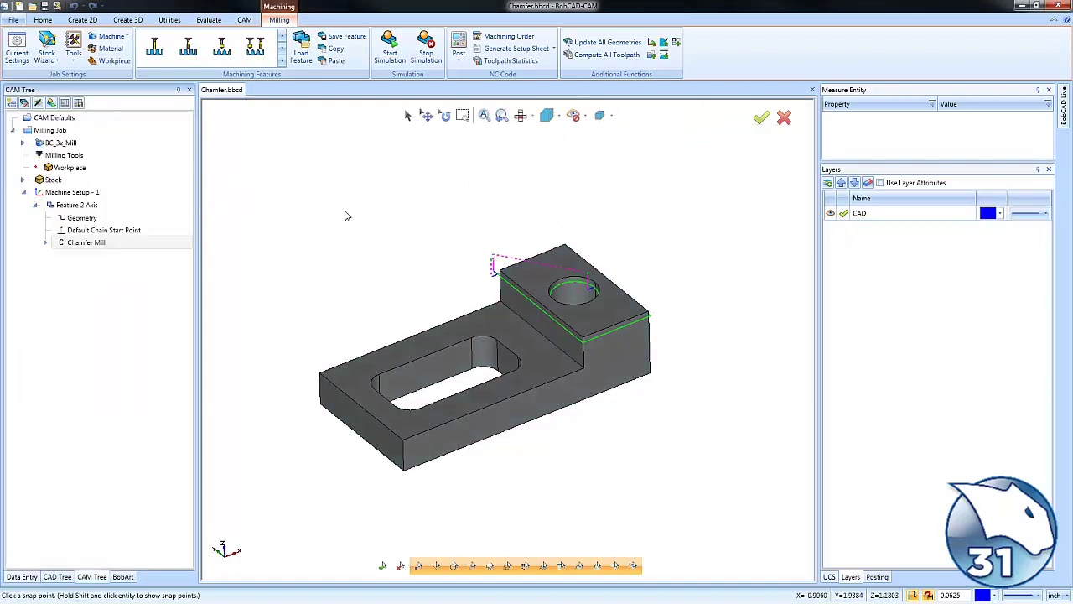
key("ctrl+t")
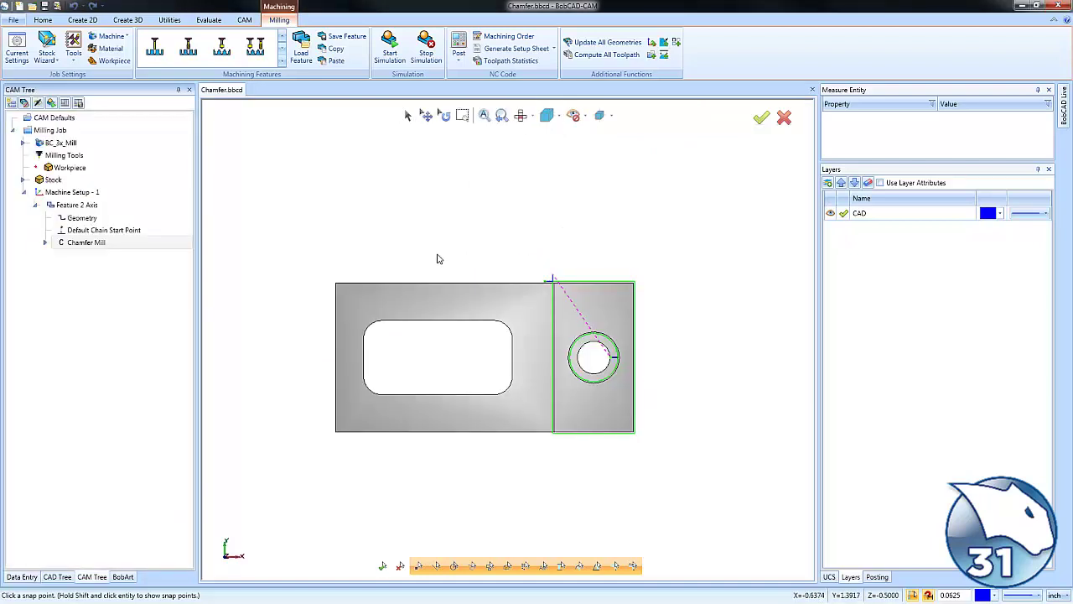
key("ctrl+f")
scroll(553, 336, "up", 5)
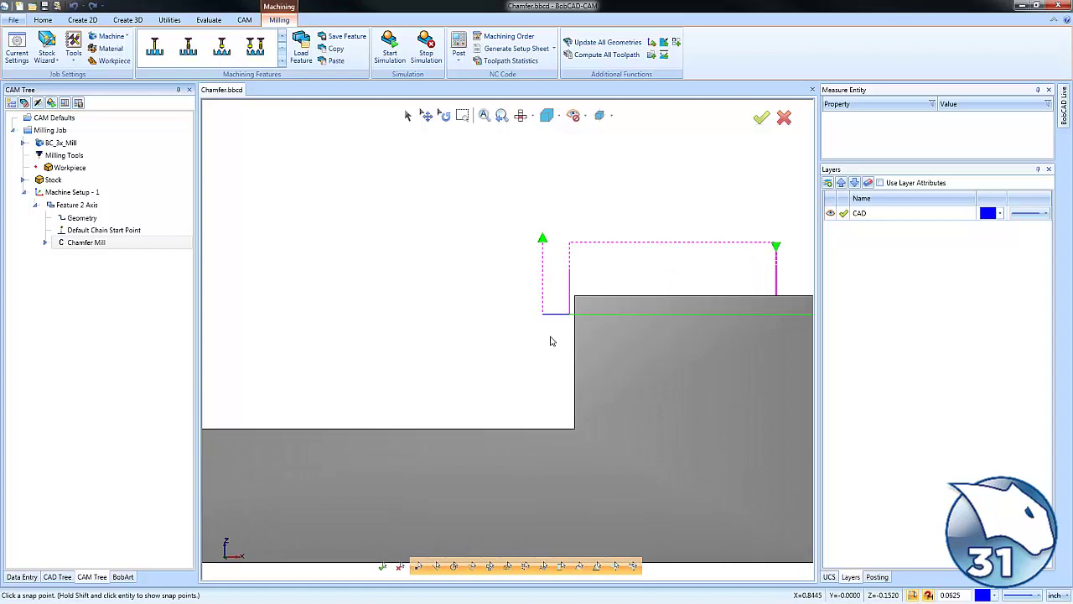
Replay the Backplot, stepping the pointed tool down to the shoulder corner at (2.9175, 0.02, -0.07).
right_click(78, 243)
left_click(112, 280)
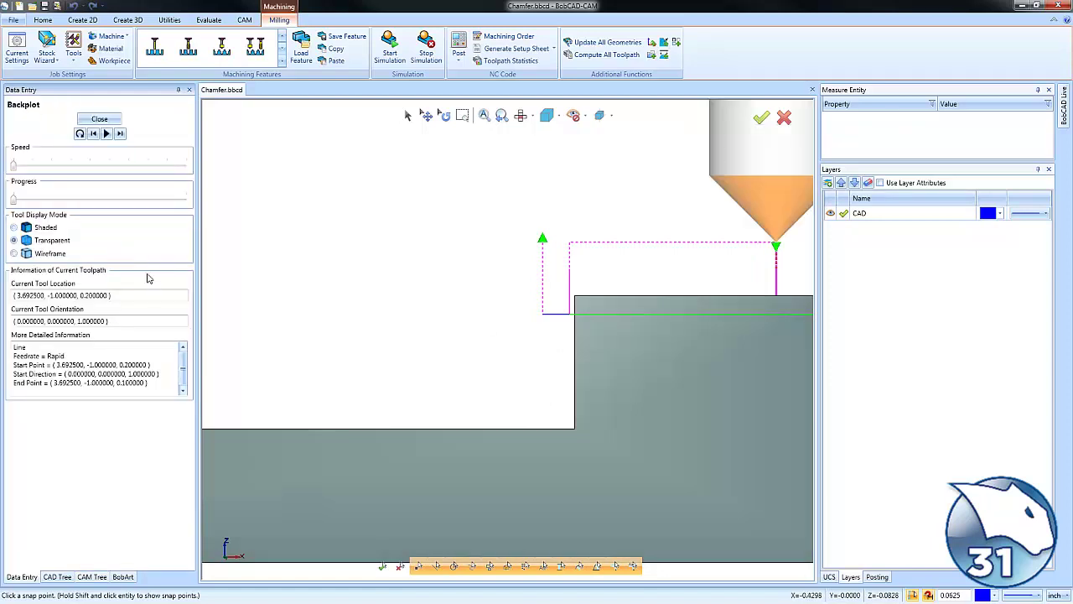
left_click(120, 134)
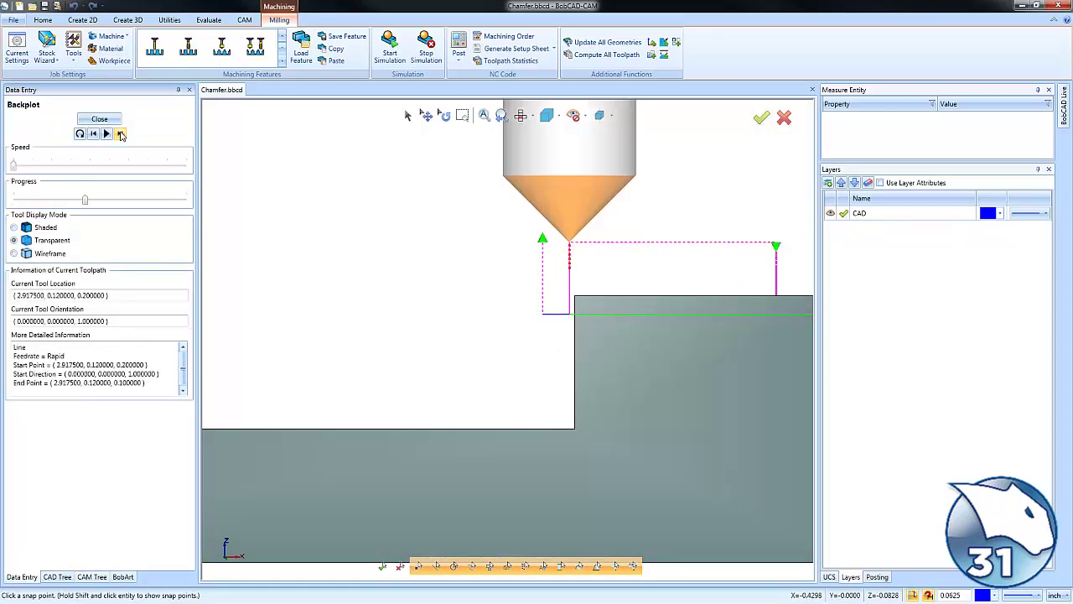
left_click(120, 134)
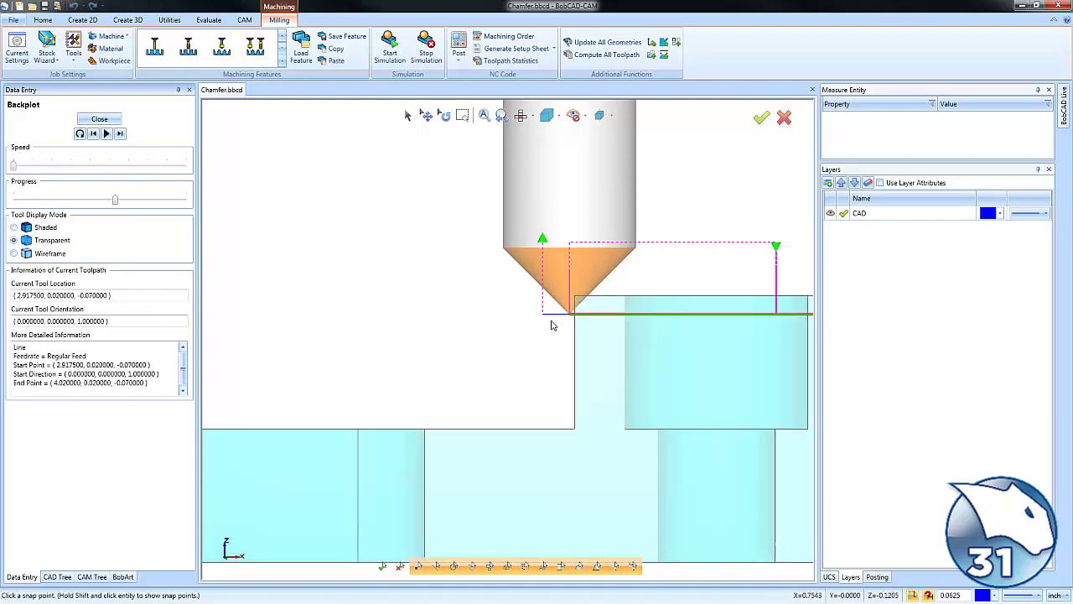
scroll(556, 324, "up", 5)
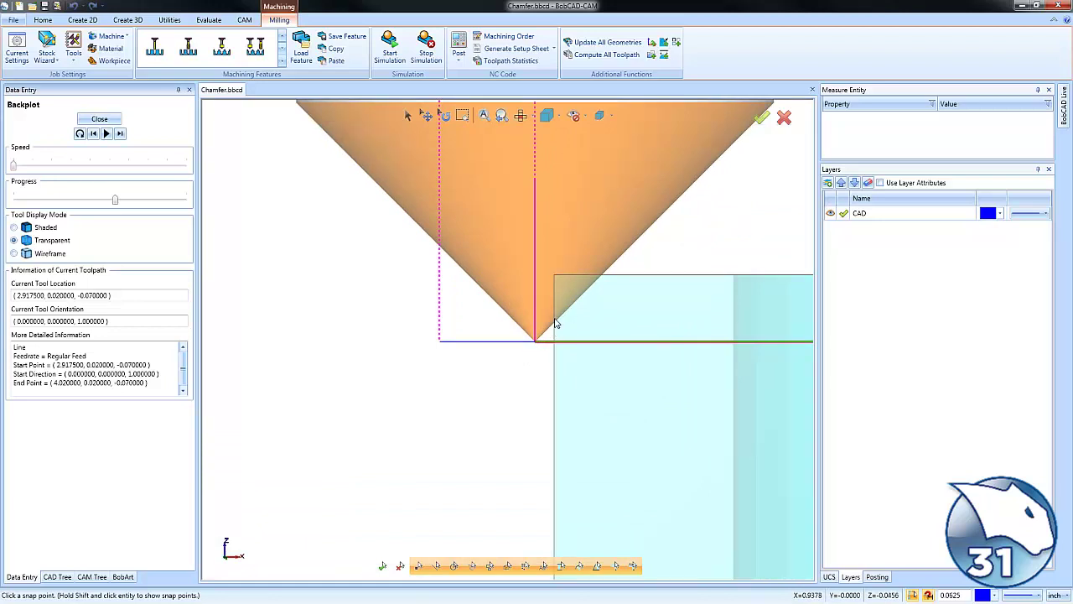
scroll(567, 288, "down", 2)
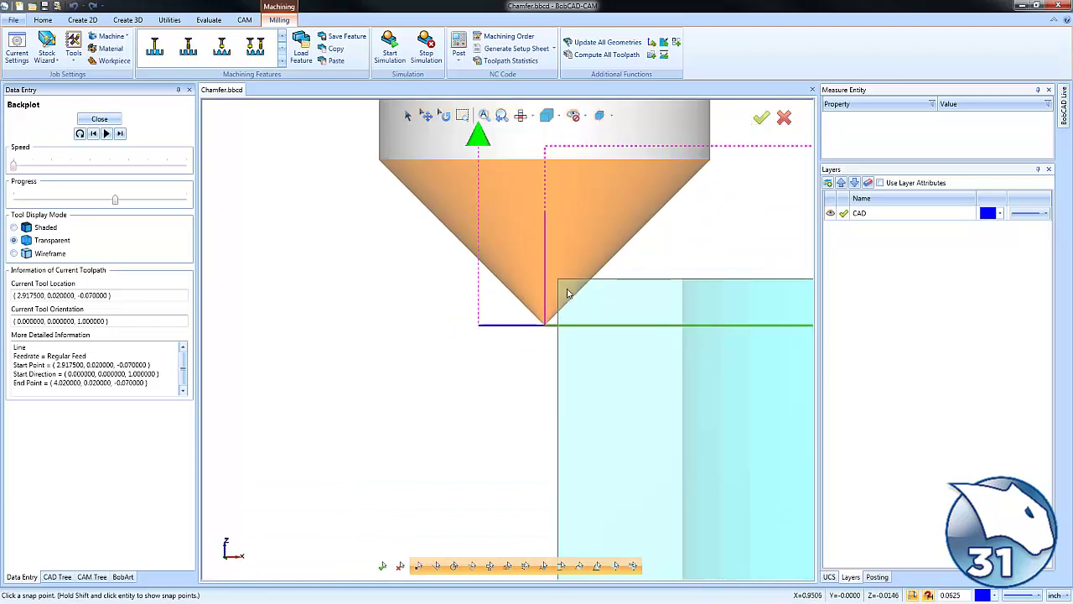
Edit Feature 2 Axis, change Cutter Position to 0.05 and recompute the toolpath.
left_click(100, 119)
left_click(84, 204)
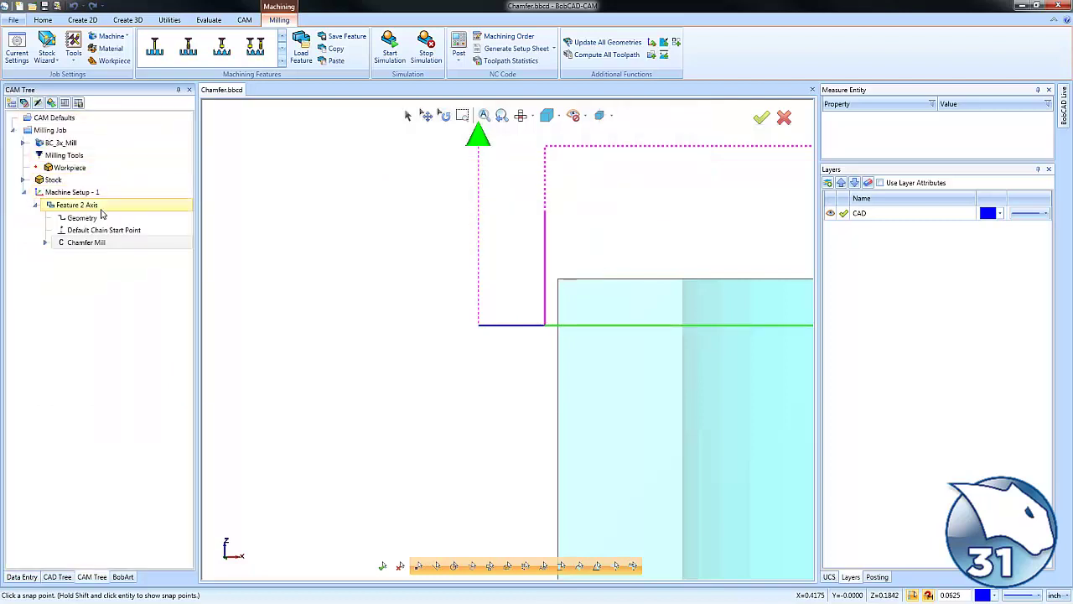
right_click(117, 213)
left_click(117, 213)
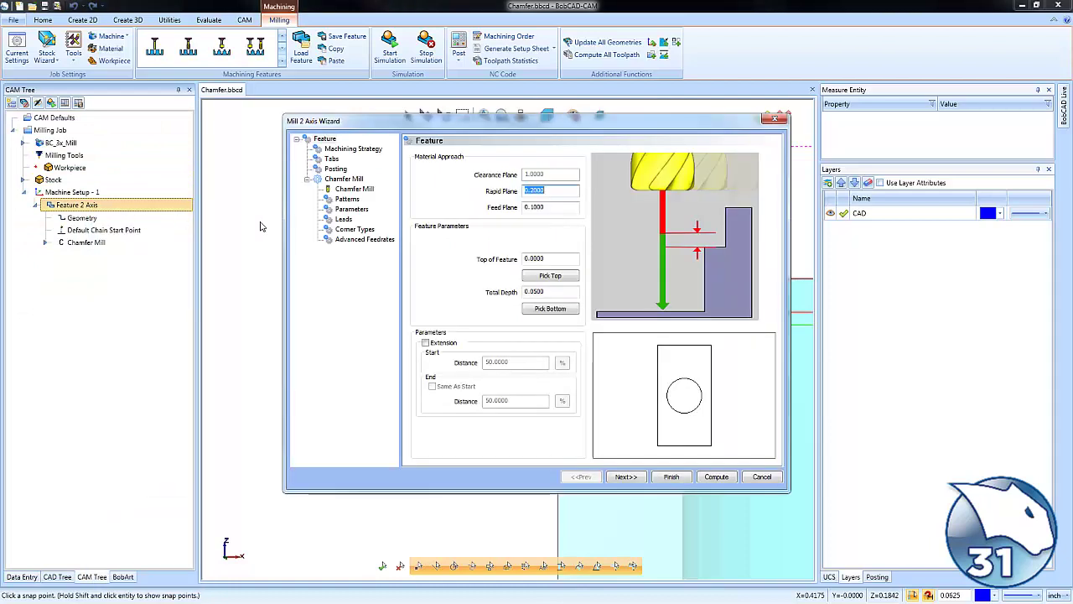
left_click(350, 210)
double_click(533, 178)
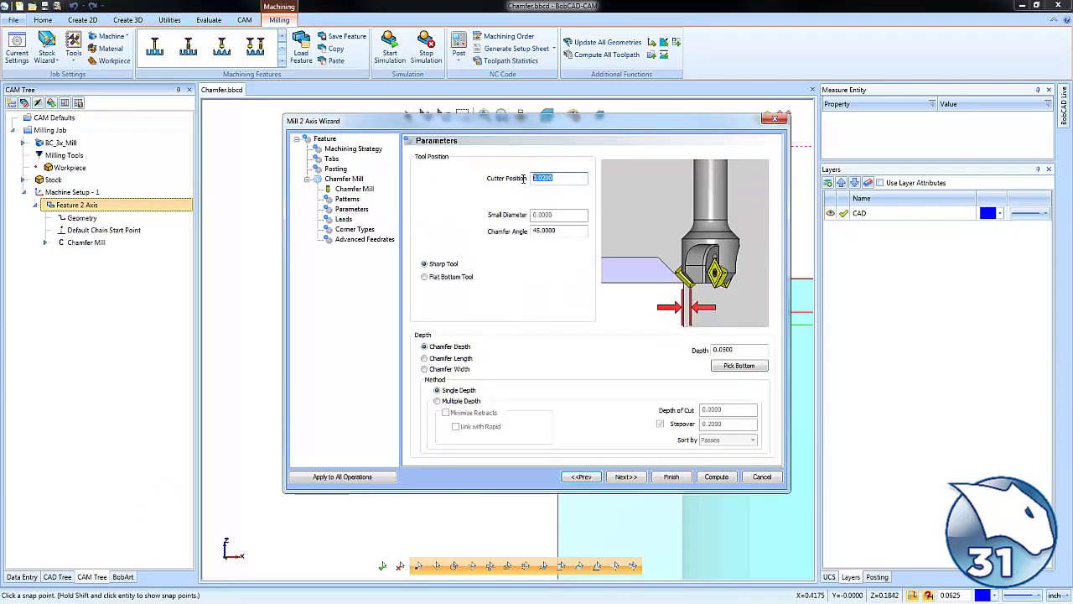
type(".05")
key("Tab")
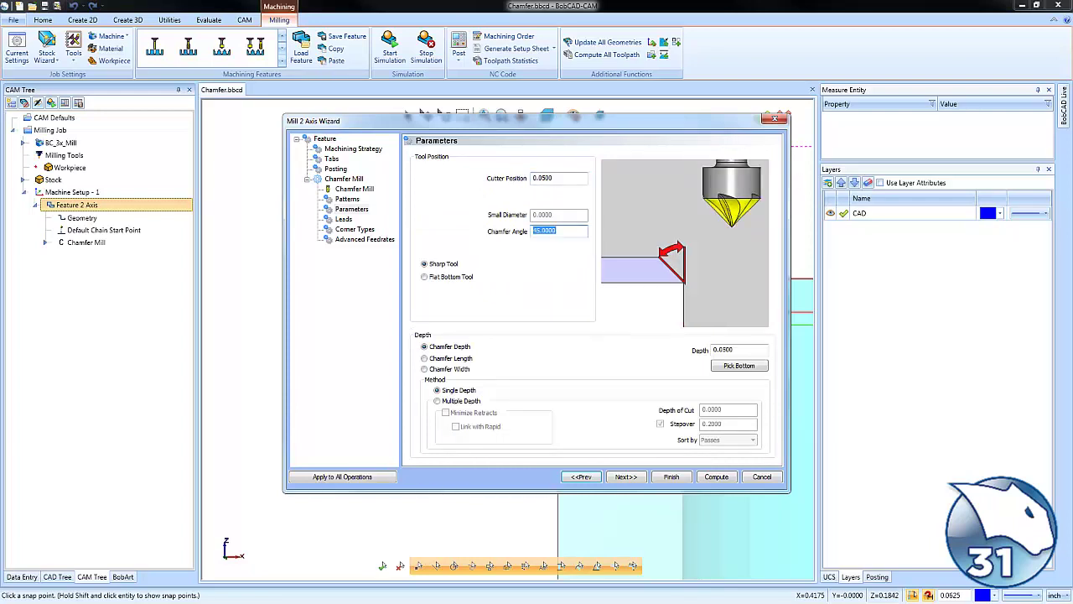
left_click(716, 476)
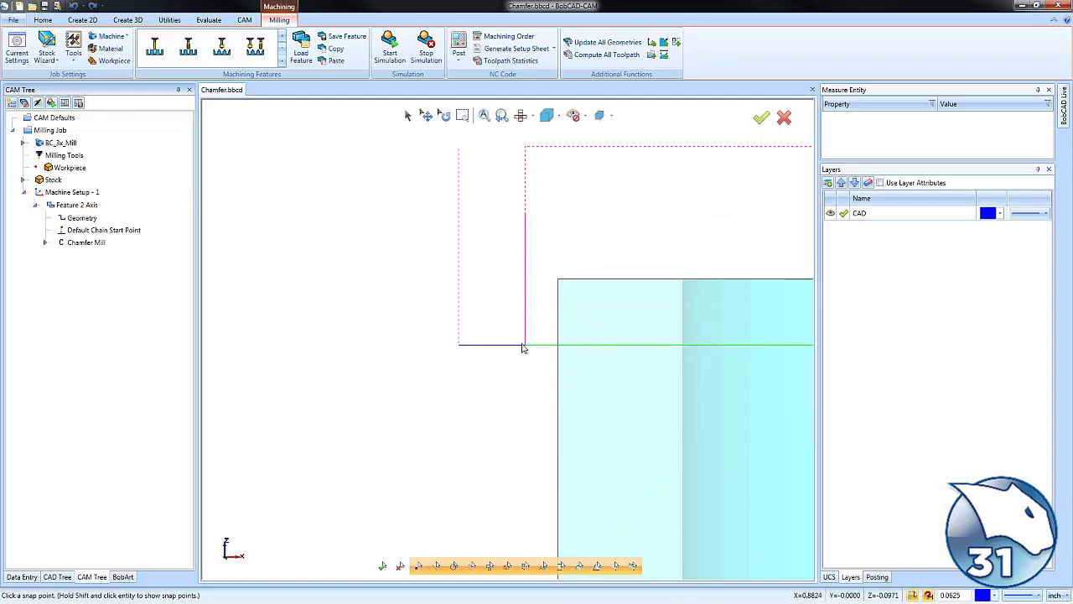
Backplot Chamfer Mill to the tool tip at (2.8875, 0.05, -0.1), then close it.
right_click(94, 244)
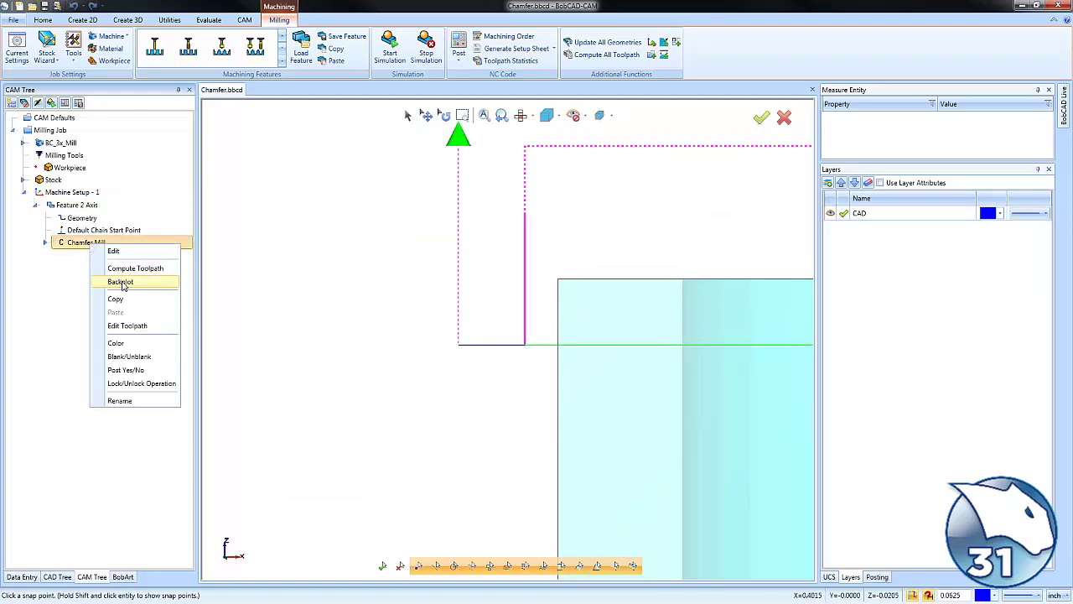
left_click(123, 283)
left_click(120, 134)
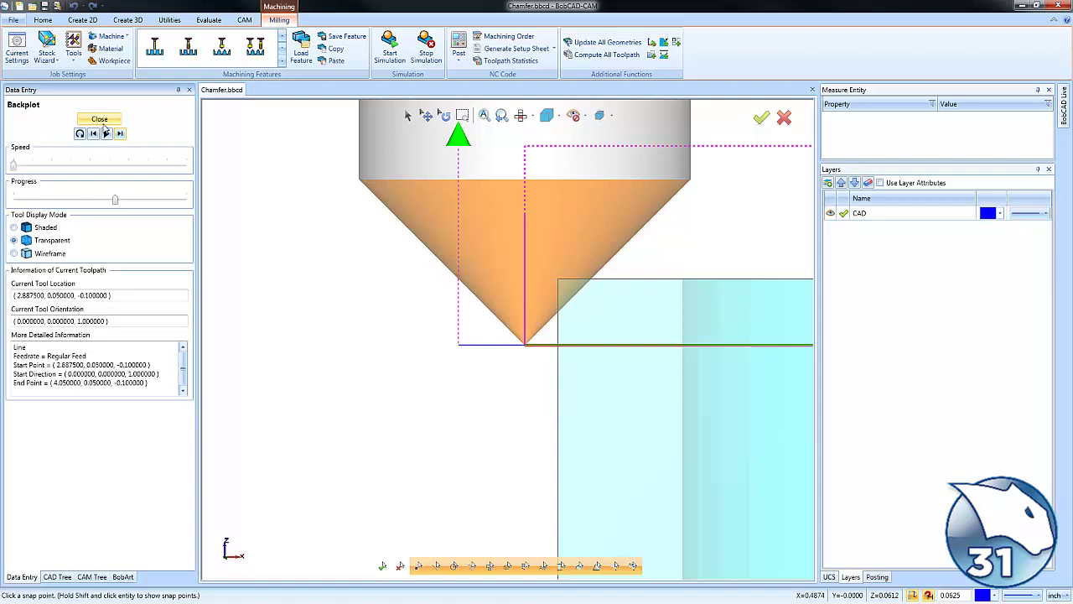
left_click(101, 120)
Edit Feature 2 Axis, set Cutter Position to 0 and recompute the toolpath.
left_click(86, 205)
right_click(87, 209)
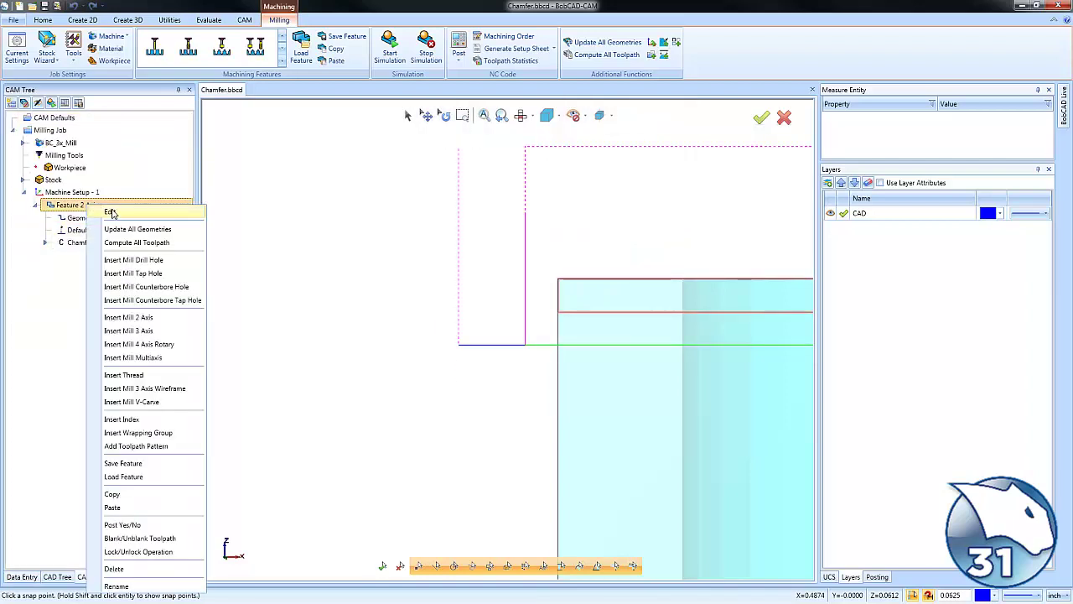
left_click(109, 211)
left_click(352, 209)
key("Tab")
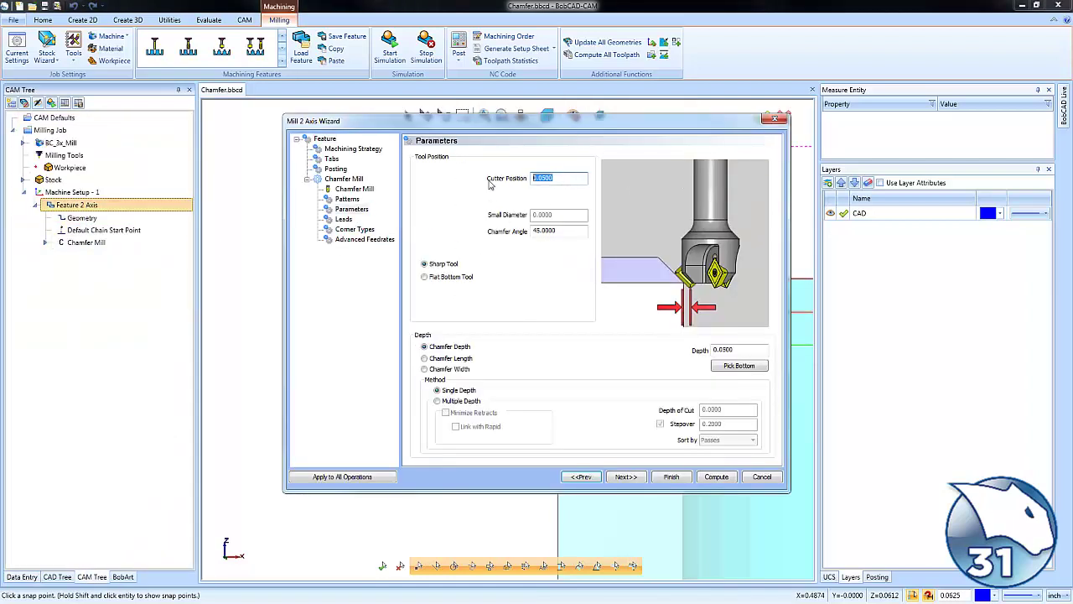
type("0")
left_click(717, 476)
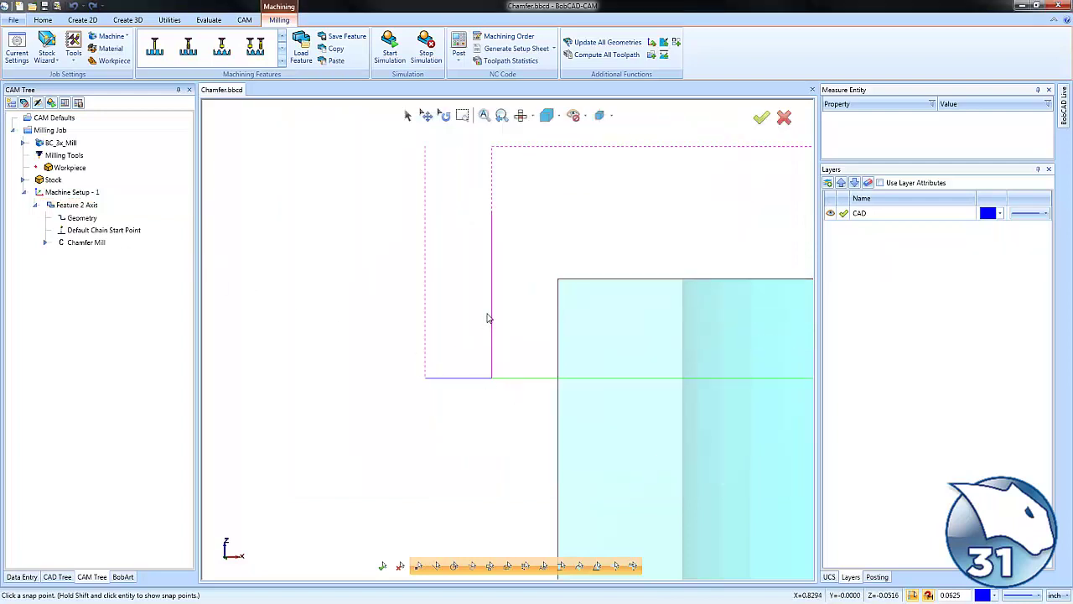
Backplot Chamfer Mill, stepping the tool tip to (2.8375, 0.1, -0.15), then orbit to isometric.
left_click(88, 242)
right_click(89, 245)
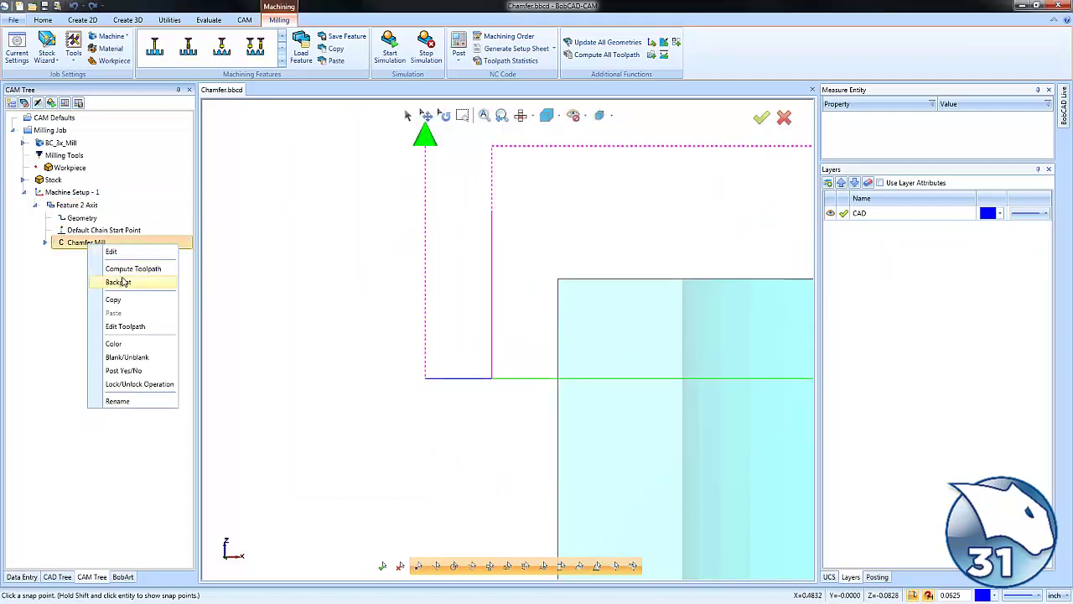
left_click(122, 282)
left_click(120, 133)
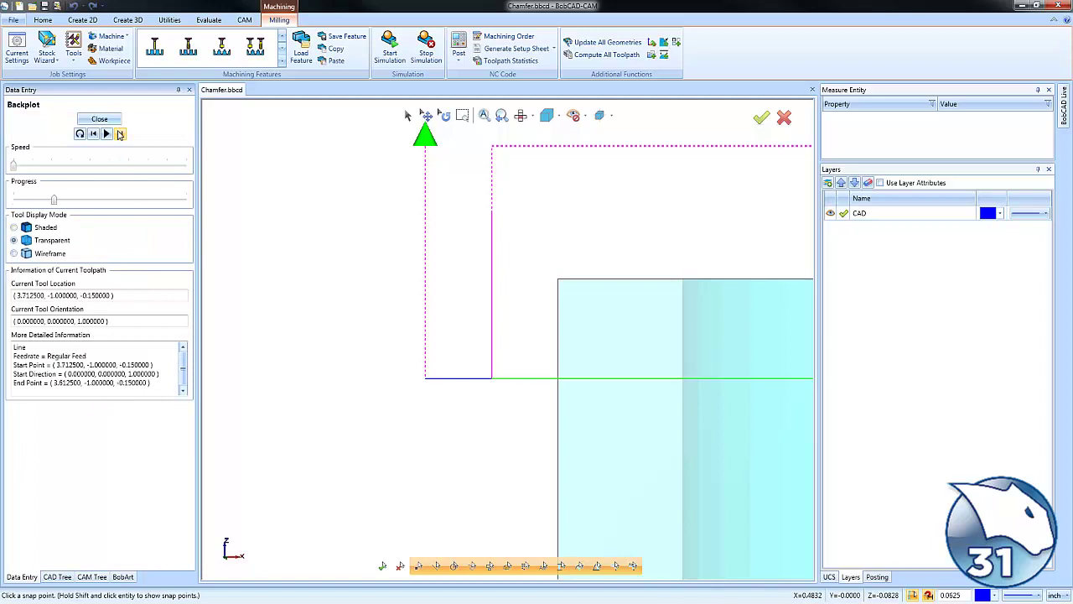
left_click(120, 134)
left_click(119, 134)
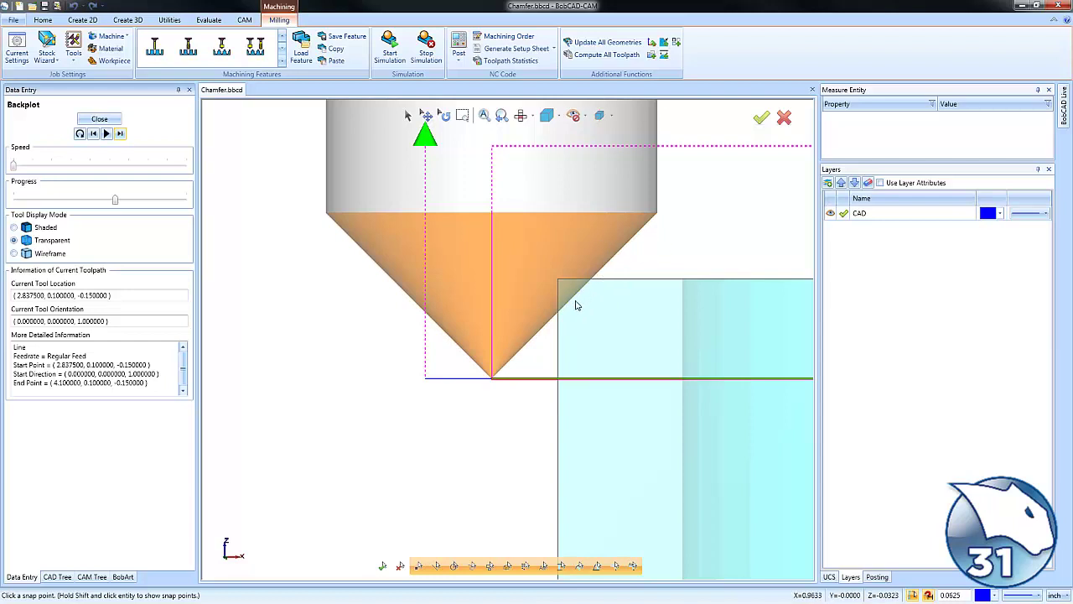
scroll(386, 315, "down", 3)
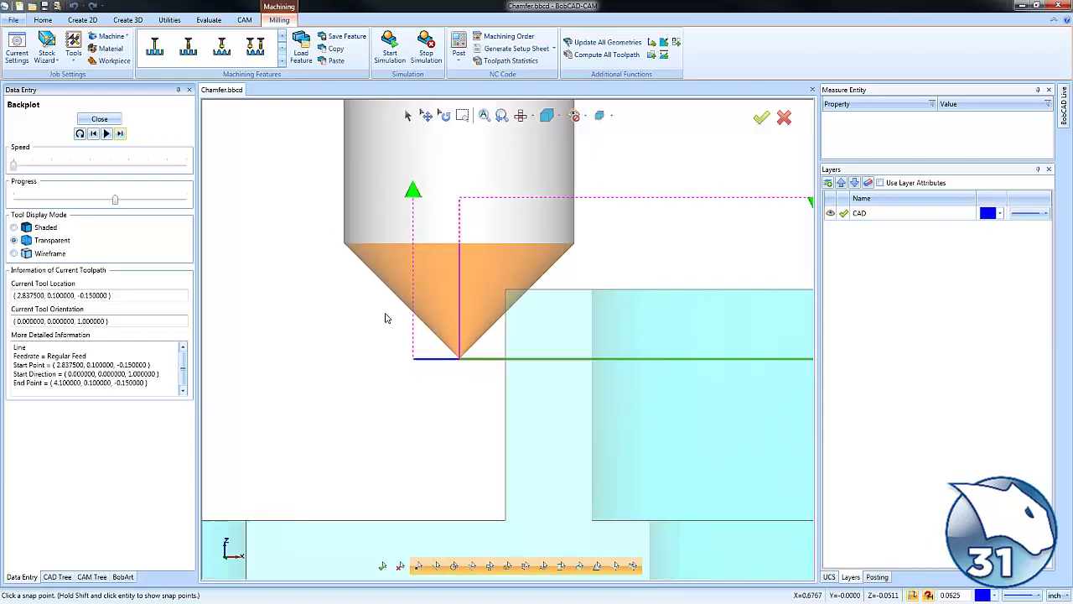
scroll(385, 315, "down", 2)
middle_click_drag(389, 319, 490, 355)
Close the Backplot, recentre the shaded part, and bring up options for collapsed Feature 2 Axis.
left_click(99, 118)
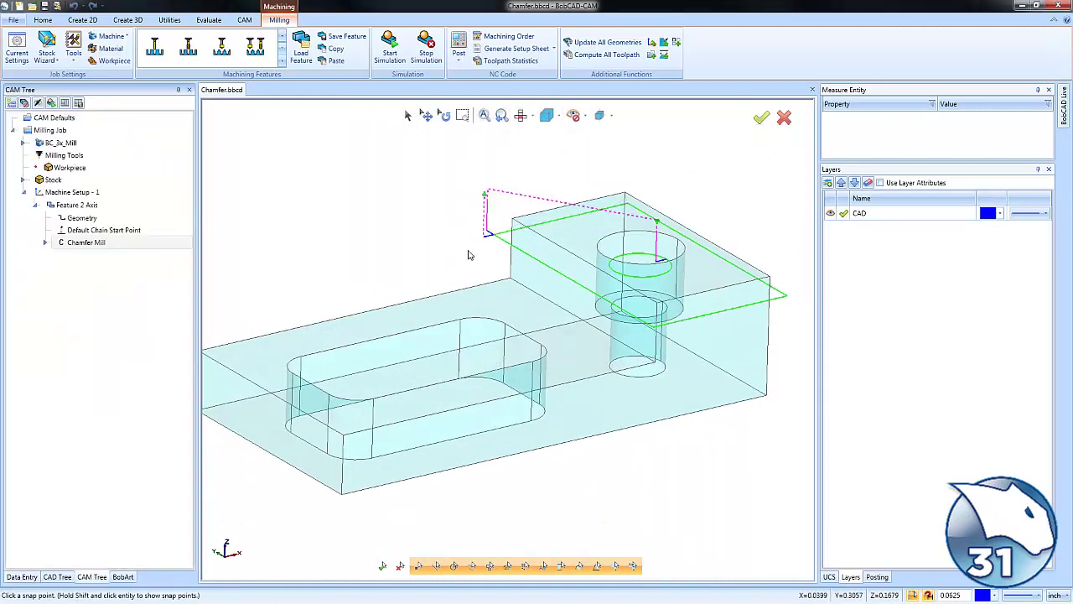
scroll(473, 257, "down", 2)
middle_click_drag(528, 309, 582, 329)
mouse_move(412, 256)
middle_mouse_down()
mouse_move(475, 383)
mouse_move(406, 386)
mouse_move(413, 398)
middle_mouse_up()
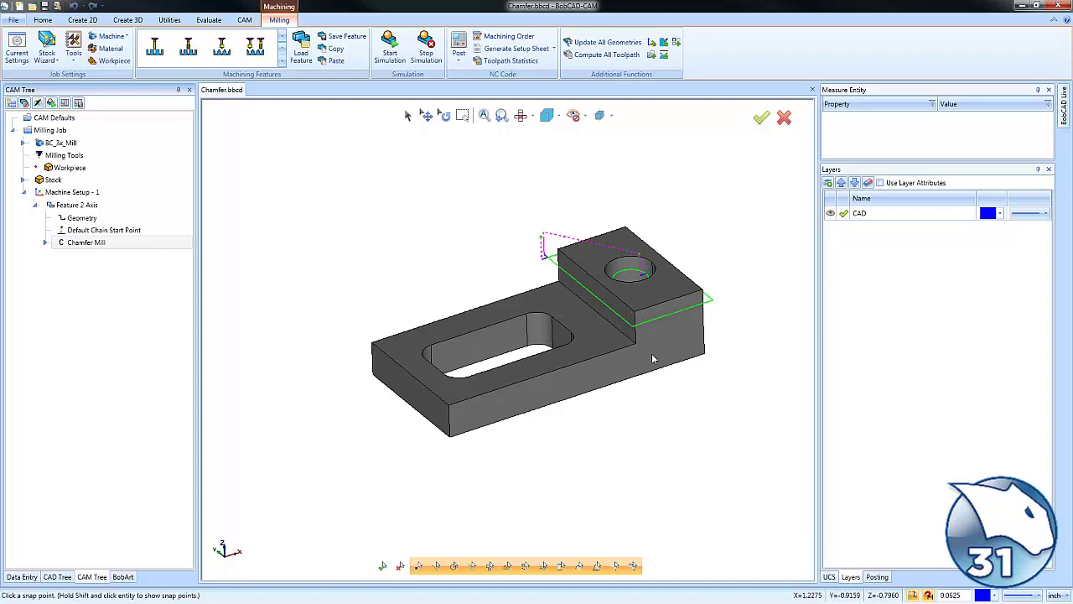
left_click(35, 206)
right_click(95, 208)
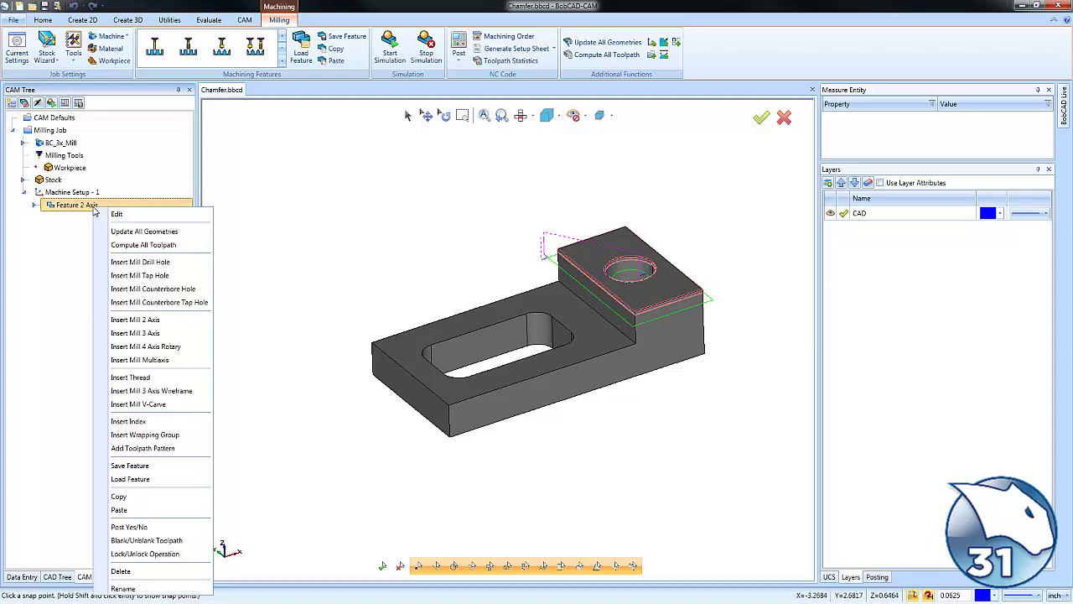
Duplicate the Feature 2 Axis and load top of feature -0.5 and depth 0.05.
left_click(139, 502)
right_click(90, 208)
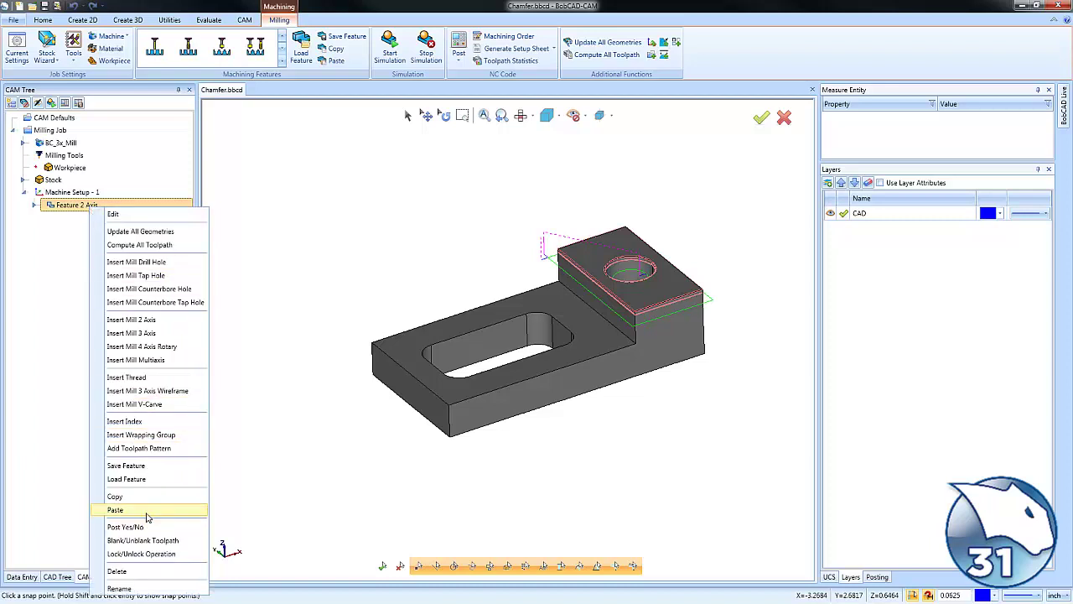
left_click(115, 510)
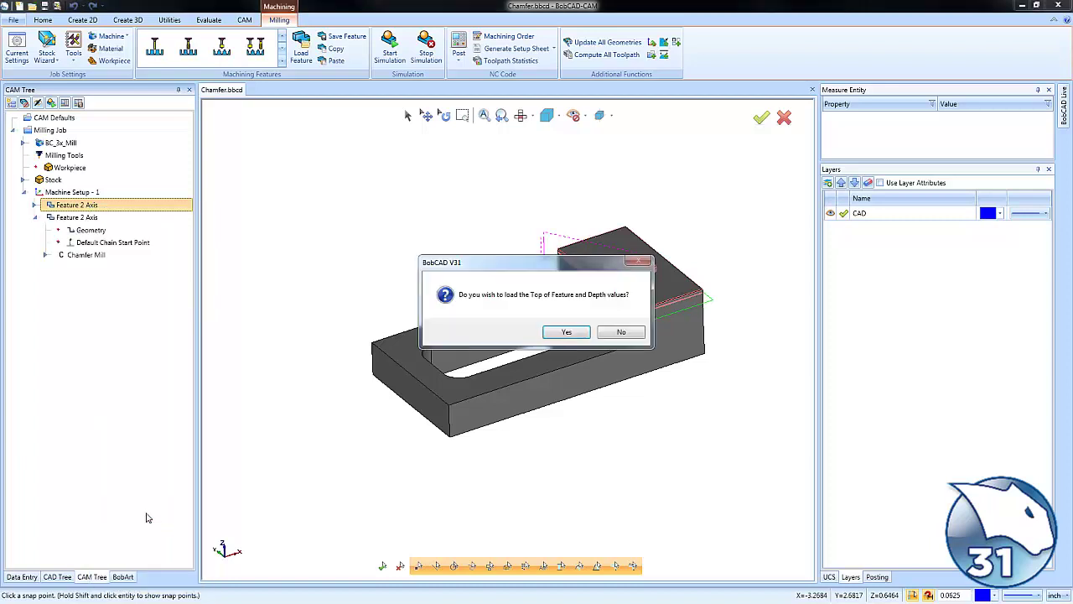
left_click(575, 332)
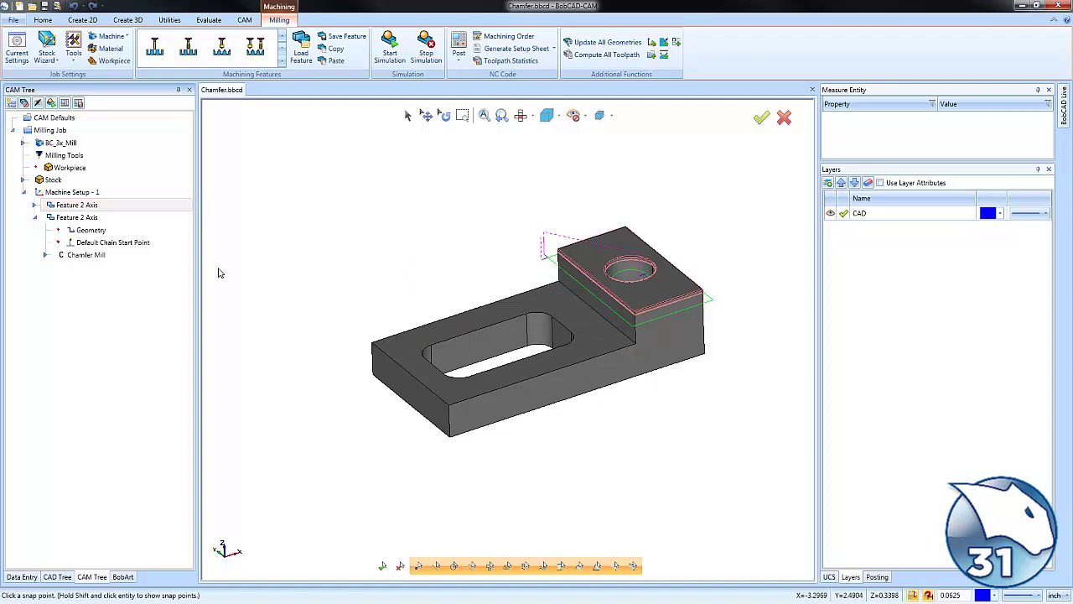
Repick the copy's geometry as the three lower base edges, with the feature top on the lower edge, as Chain-1.
right_click(106, 232)
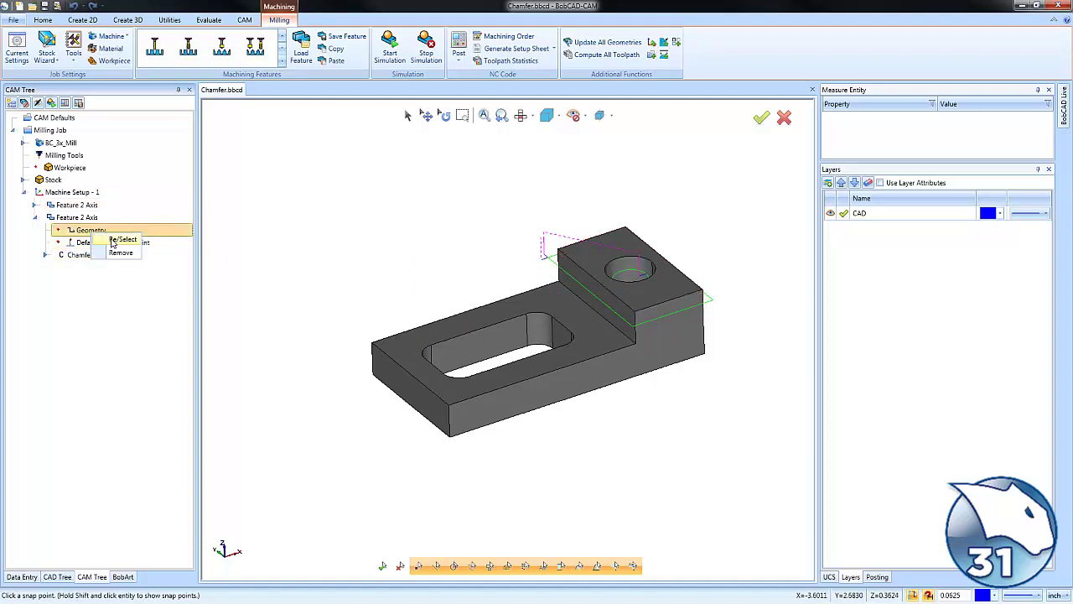
left_click(118, 240)
left_click(514, 379)
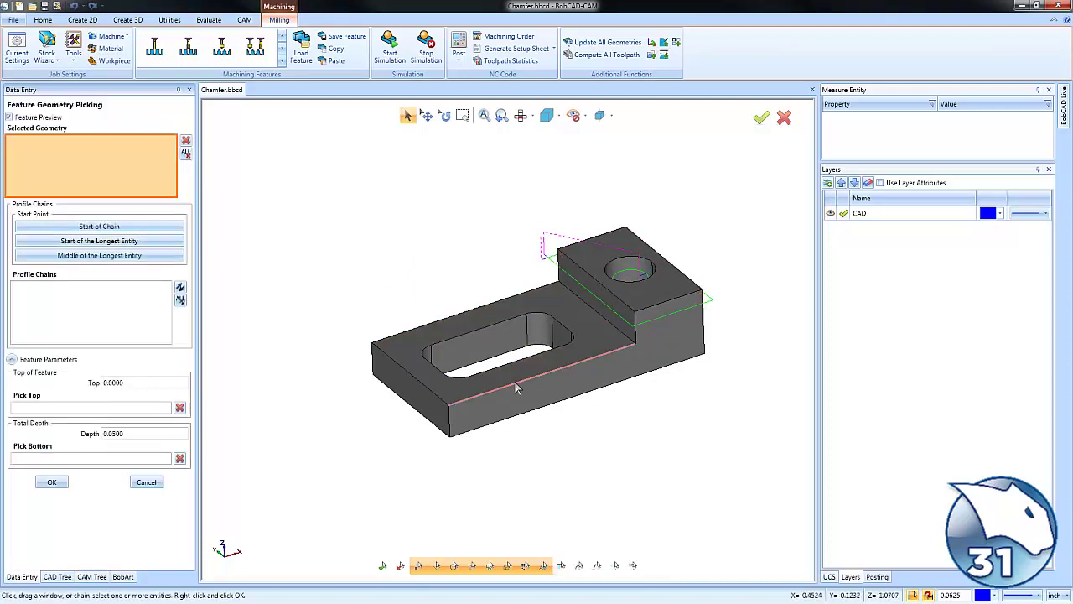
left_click(419, 342)
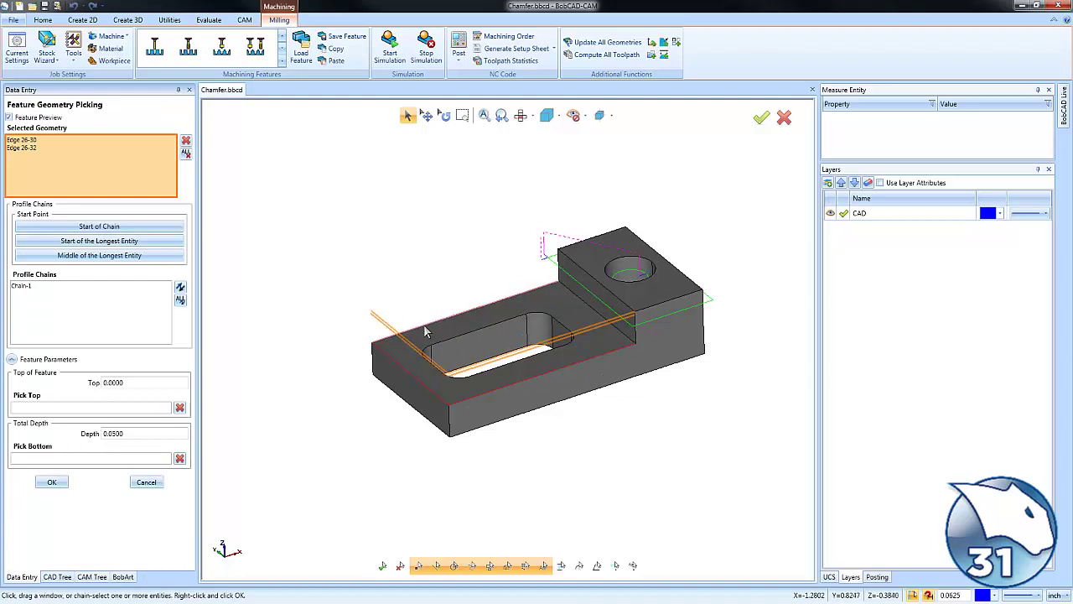
left_click(425, 332)
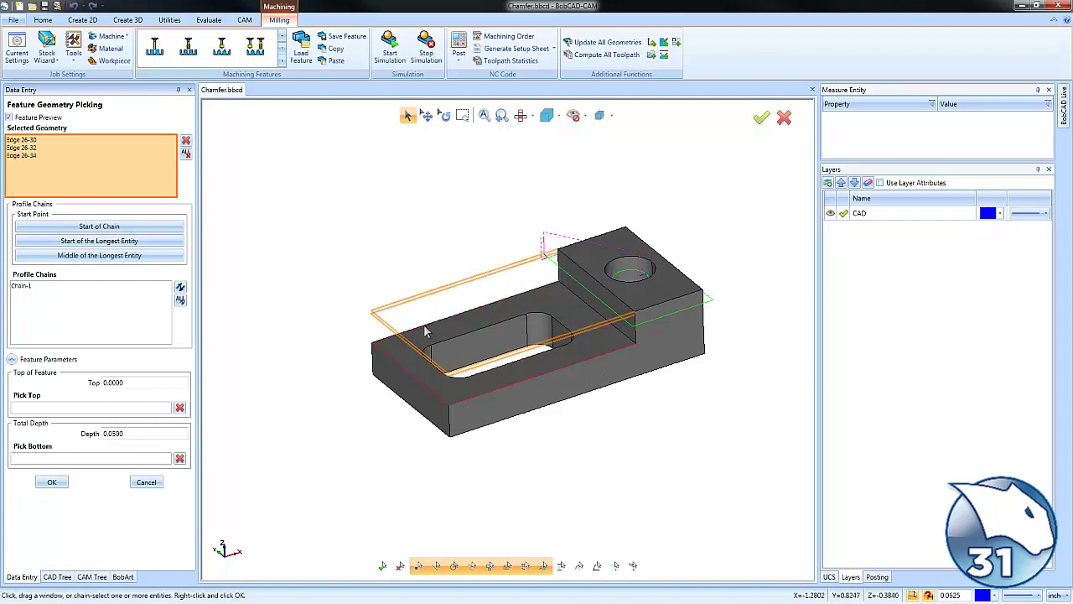
left_click(106, 409)
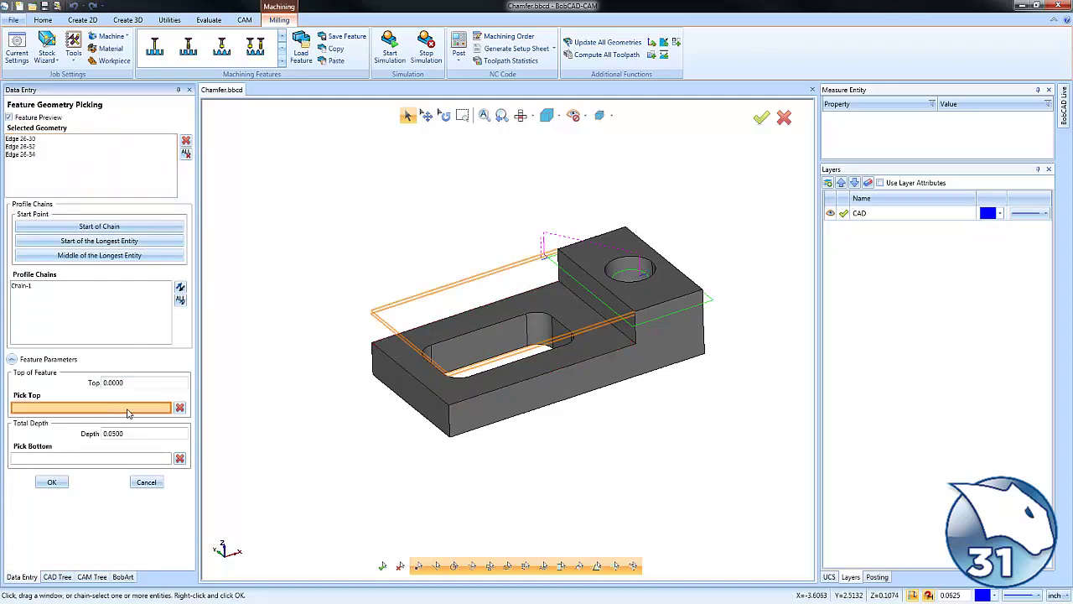
left_click(498, 396)
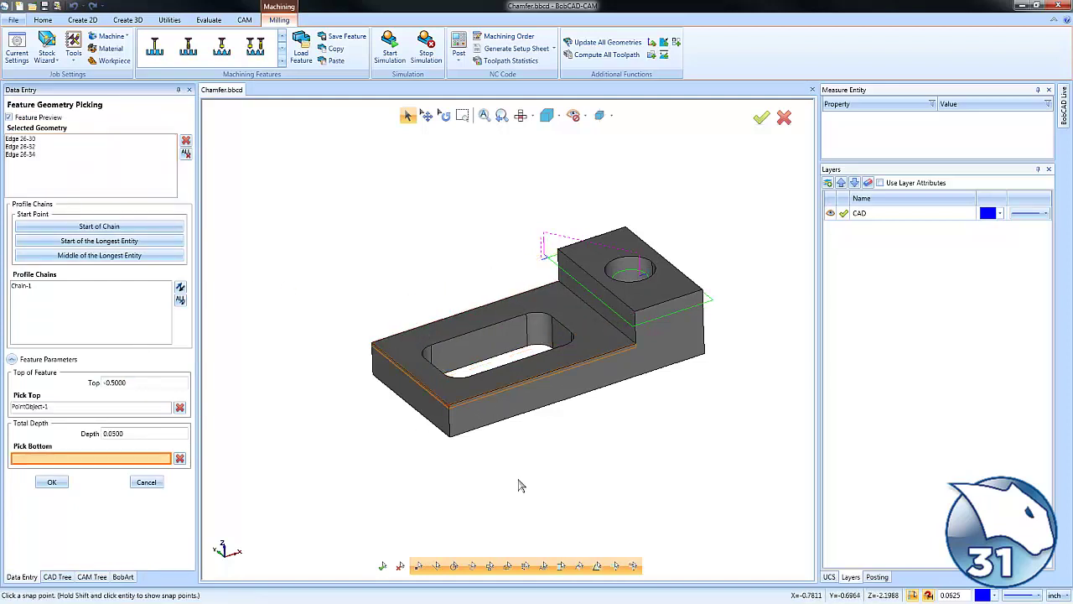
left_click(23, 287)
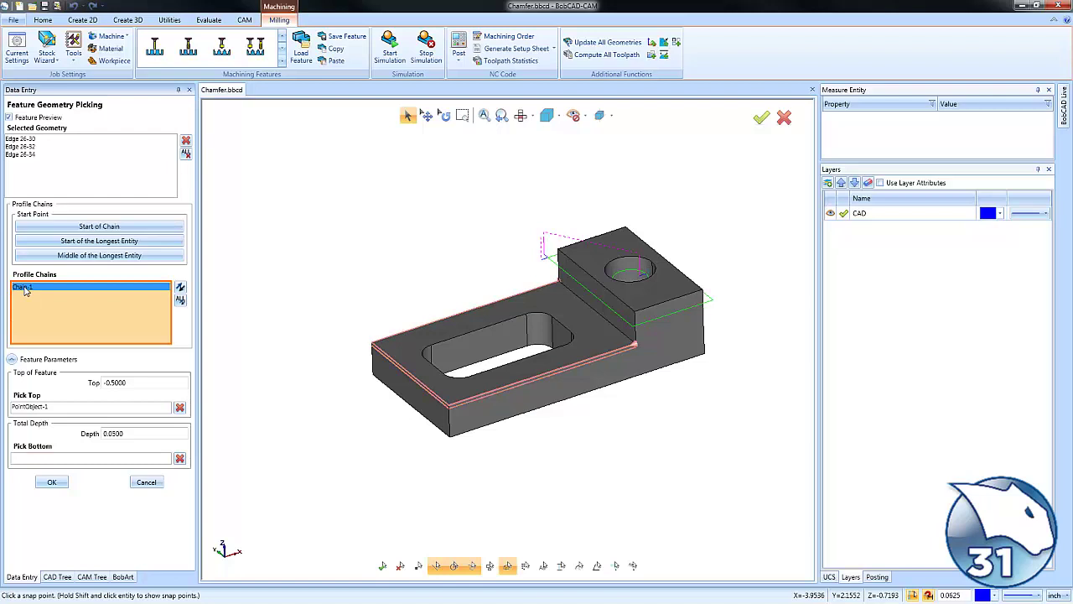
left_click(51, 482)
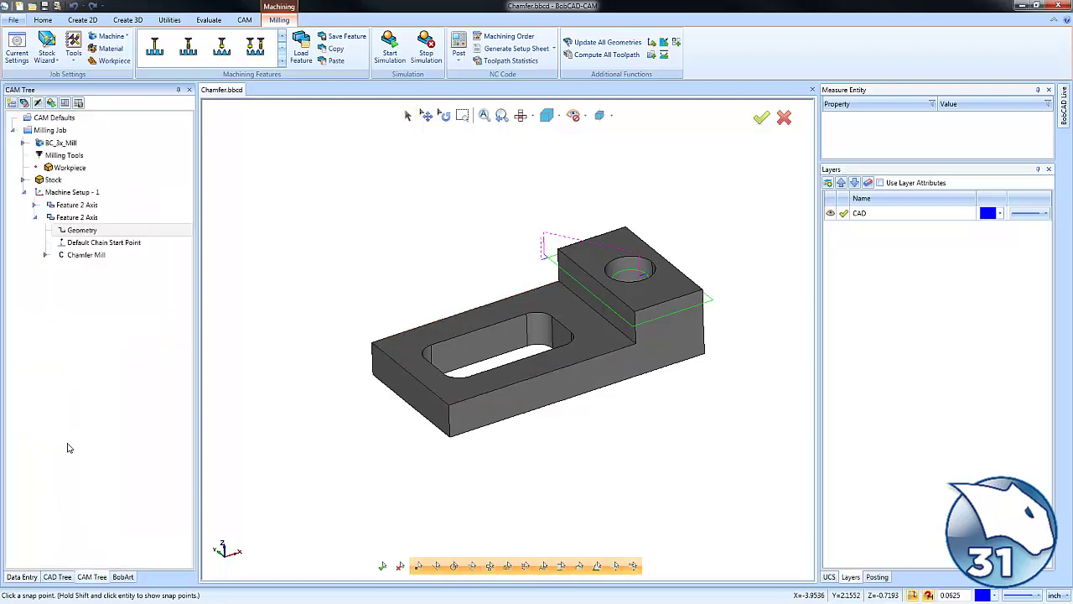
Generate the lower-edge Chamfer Mill toolpath and backplot it, zooming in to check the tool at the shoulder.
right_click(99, 255)
left_click(140, 283)
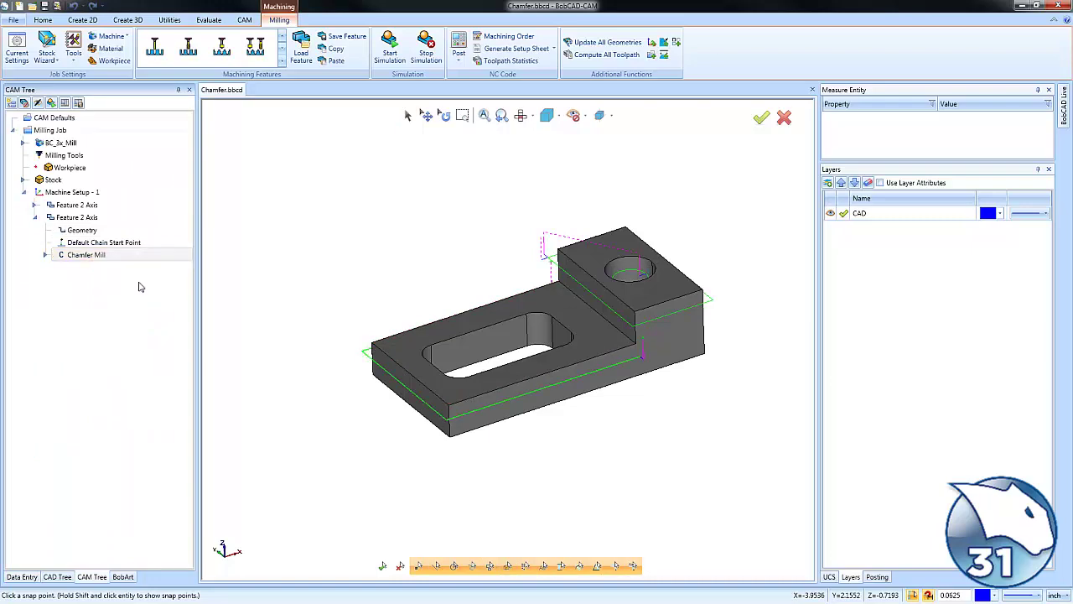
right_click(99, 255)
left_click(141, 289)
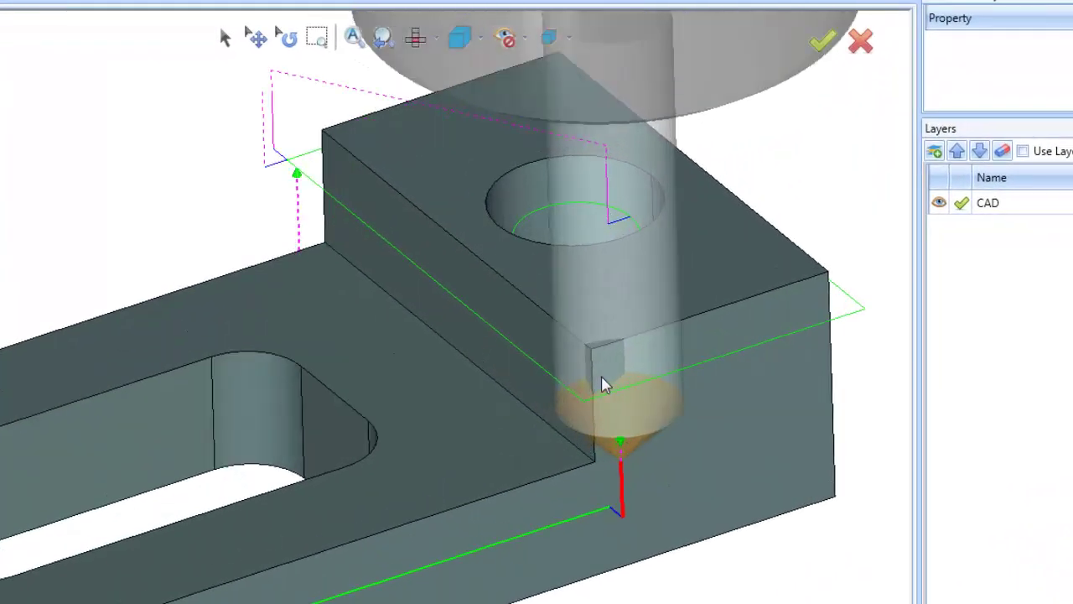
scroll(603, 384, "up", 2)
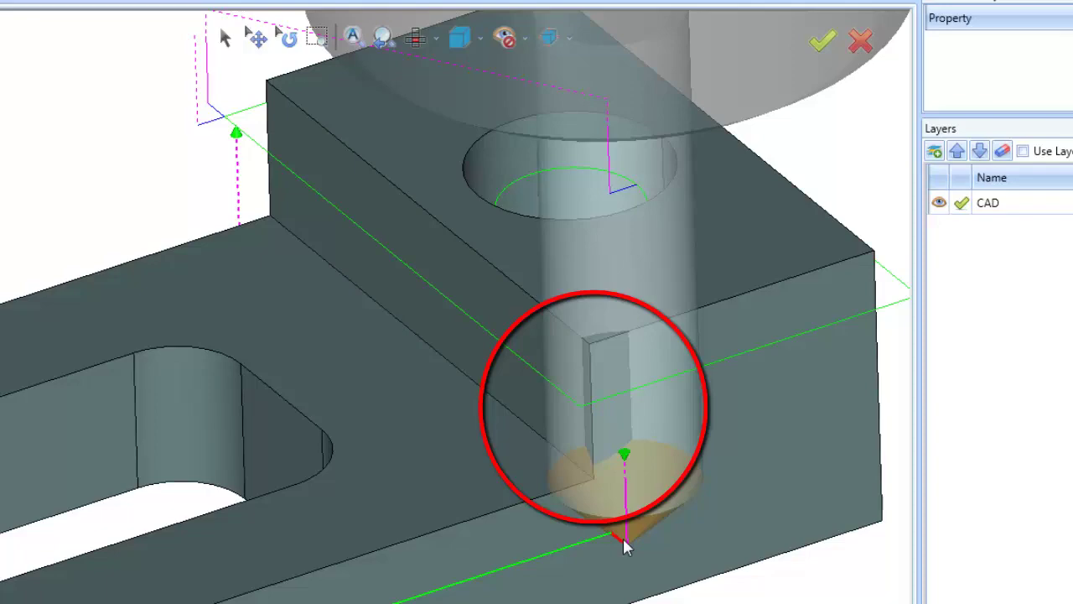
scroll(597, 397, "down", 2)
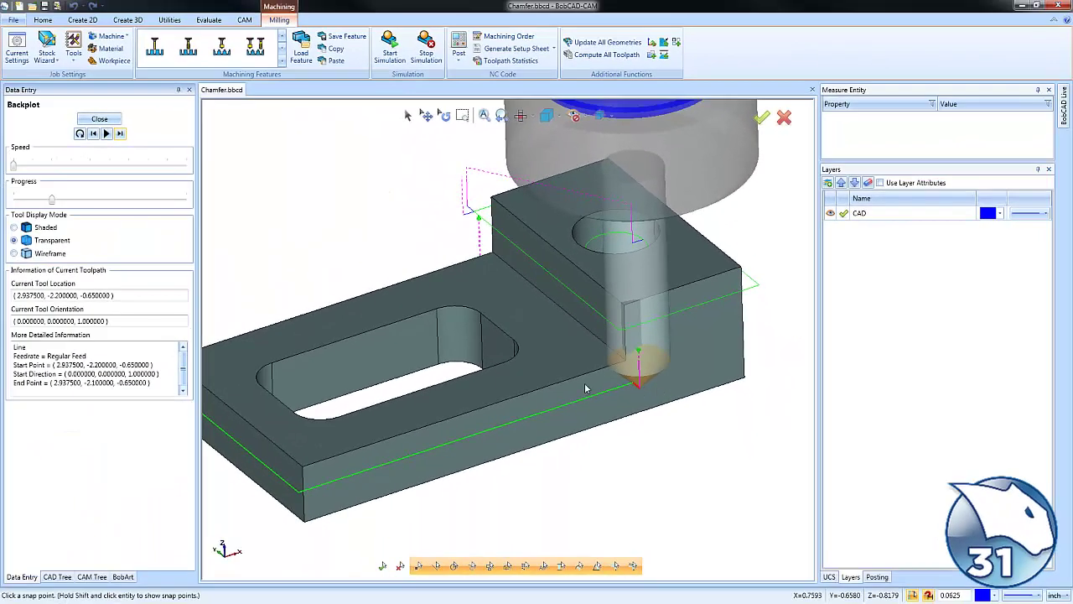
scroll(588, 387, "down", 1)
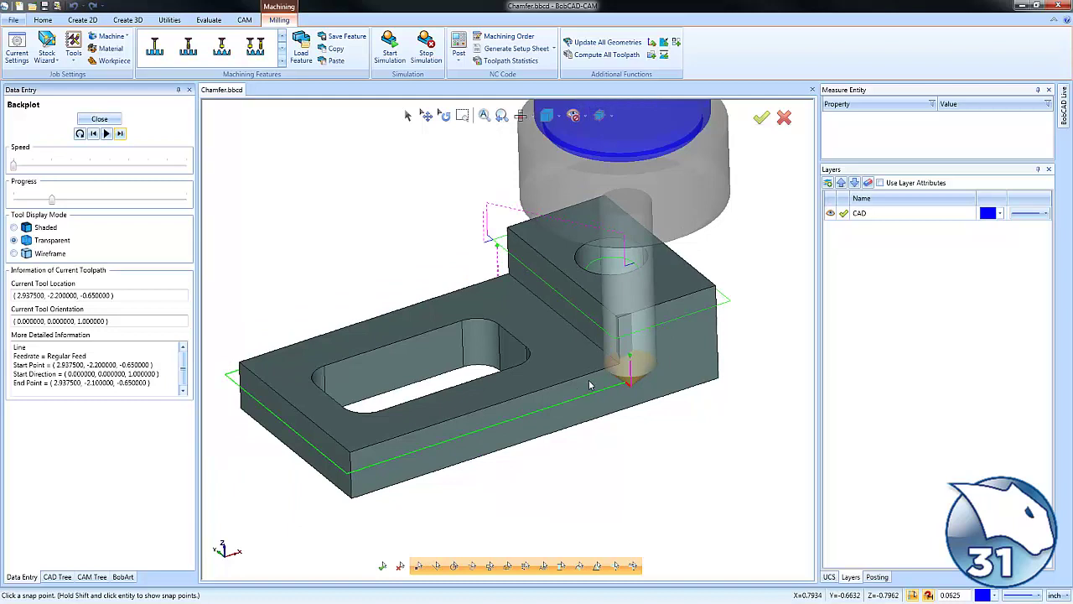
middle_click_drag(496, 363, 549, 361)
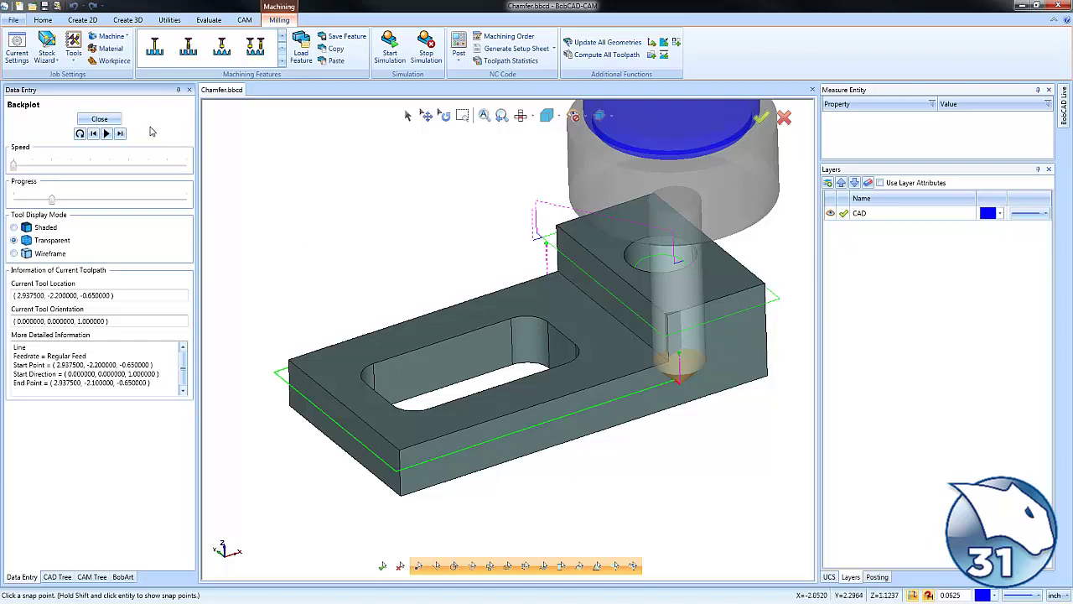
left_click(99, 119)
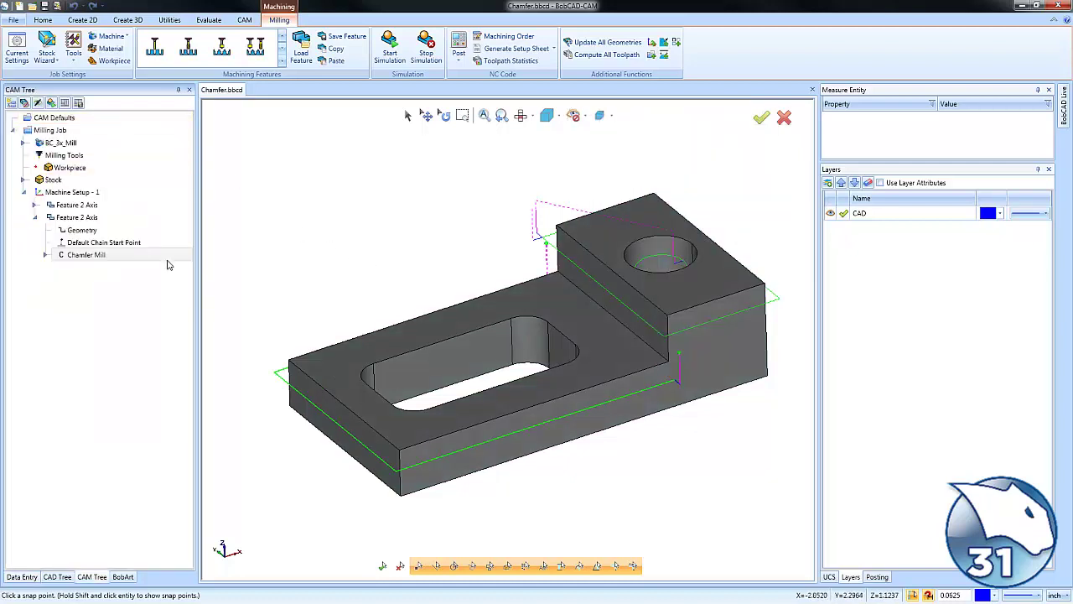
Set the lower-edge chamfer's profile extension to -70 at start and end, then recompute.
right_click(100, 218)
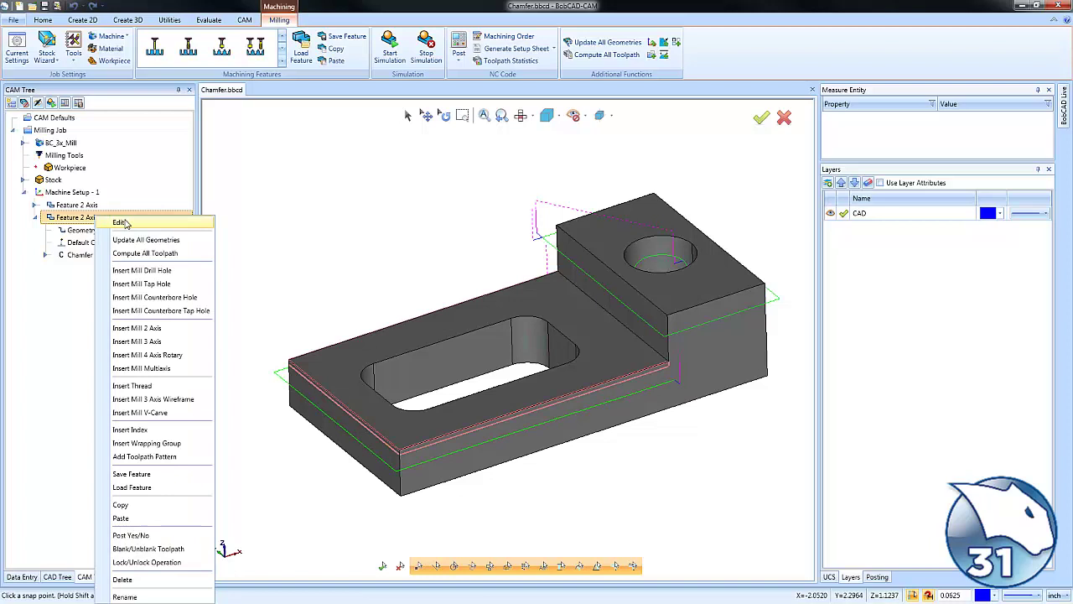
left_click(121, 223)
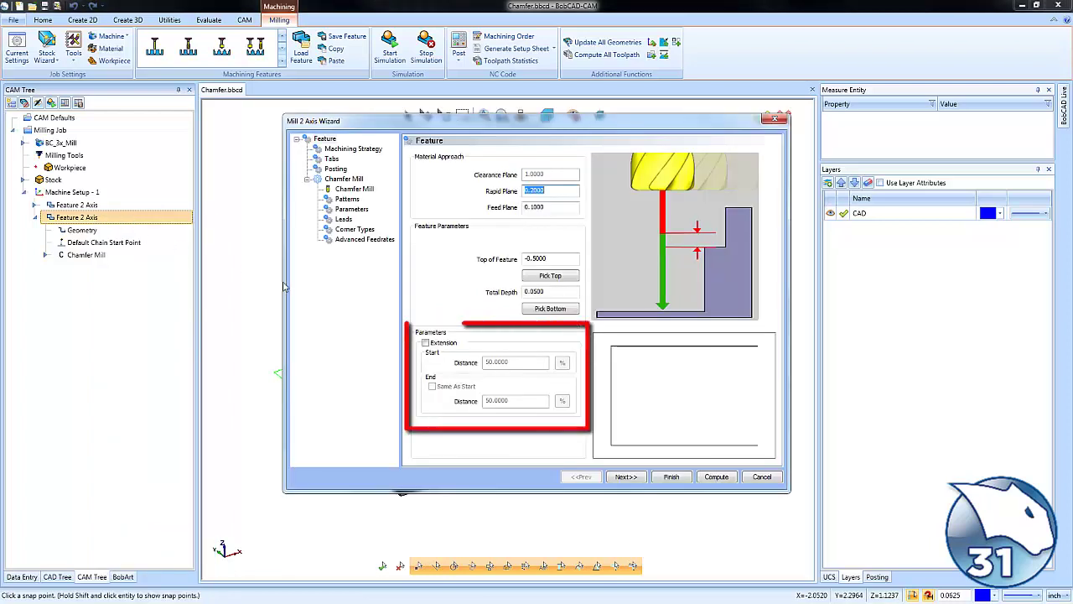
left_click(426, 343)
left_click(459, 387)
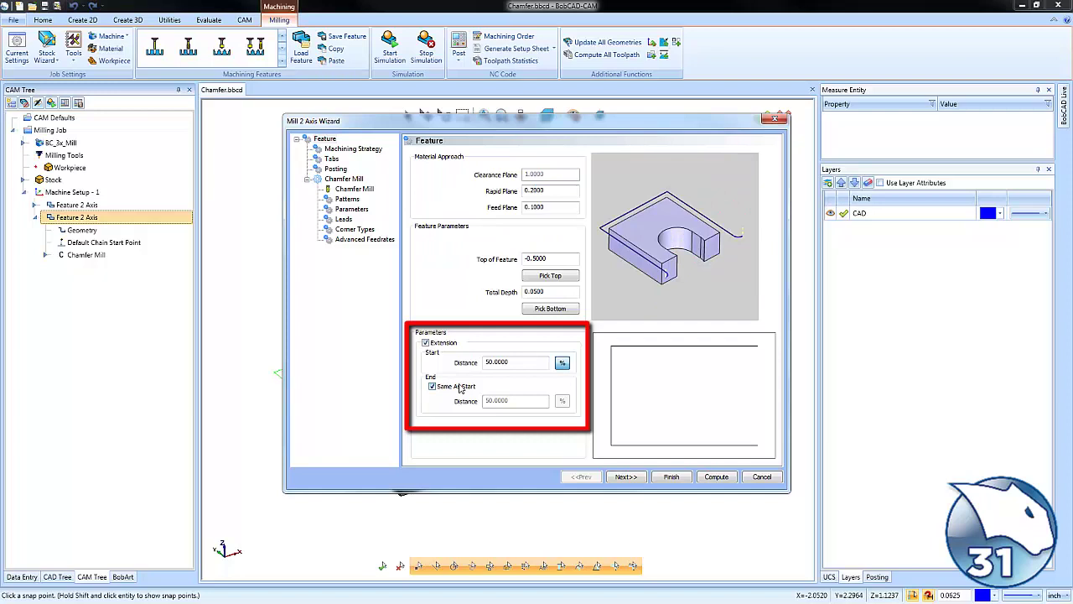
left_click(520, 361)
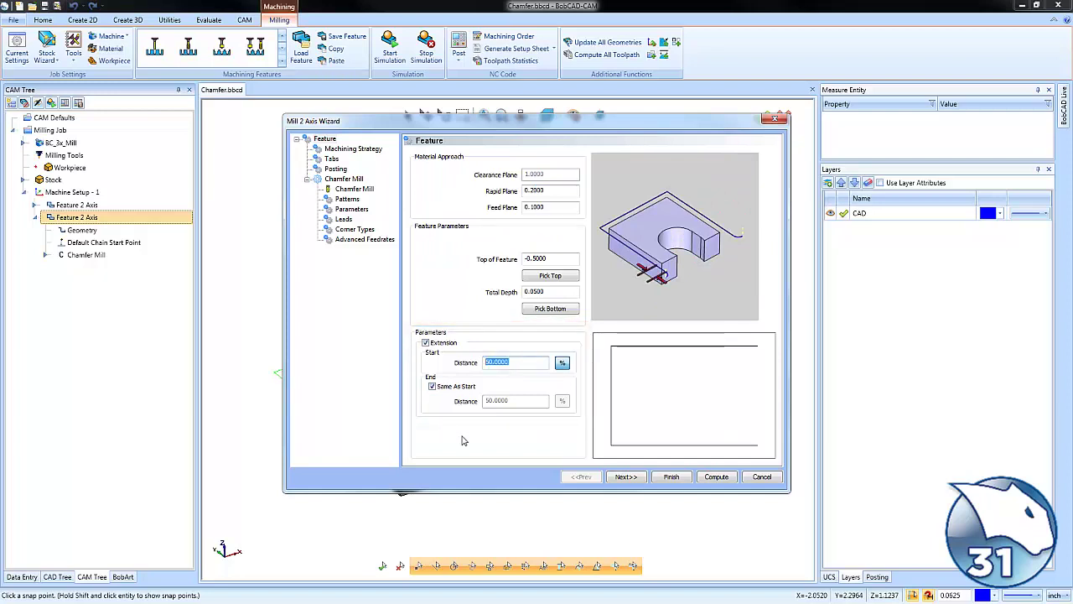
type("-70")
left_click(715, 477)
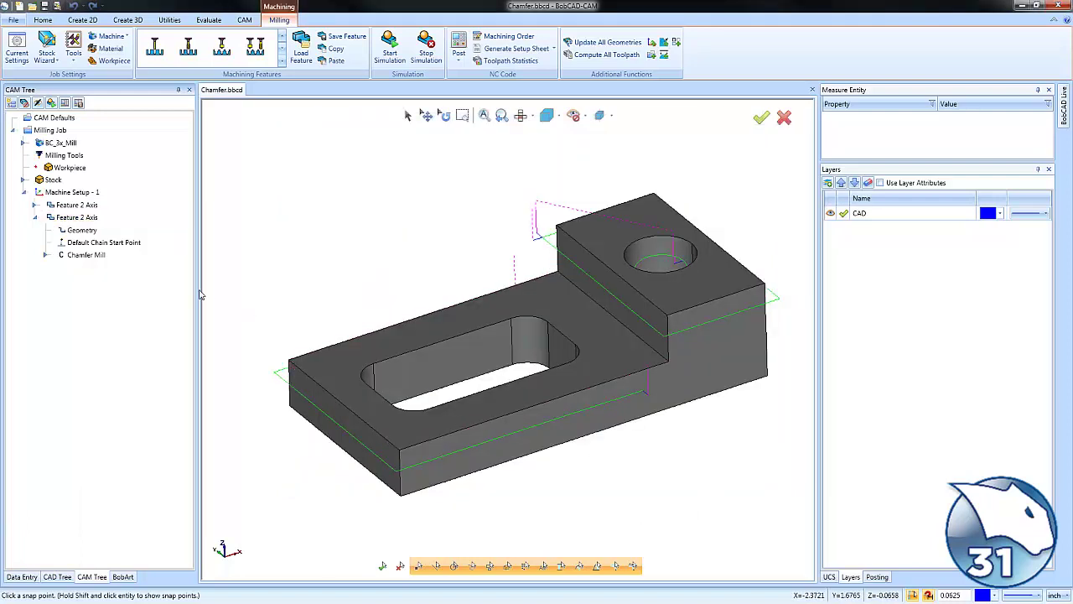
right_click(94, 255)
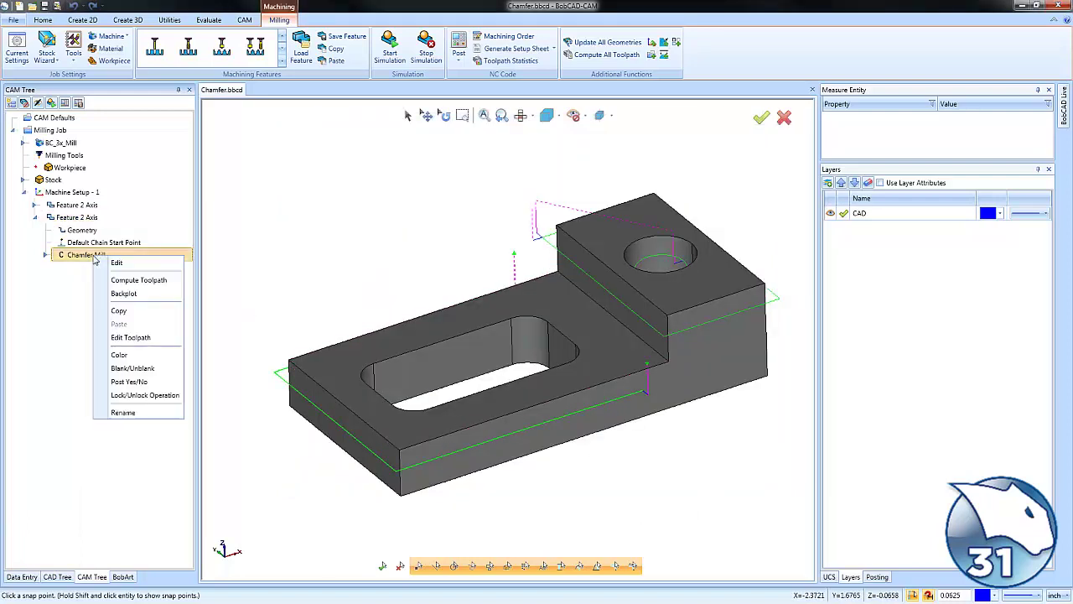
left_click(139, 293)
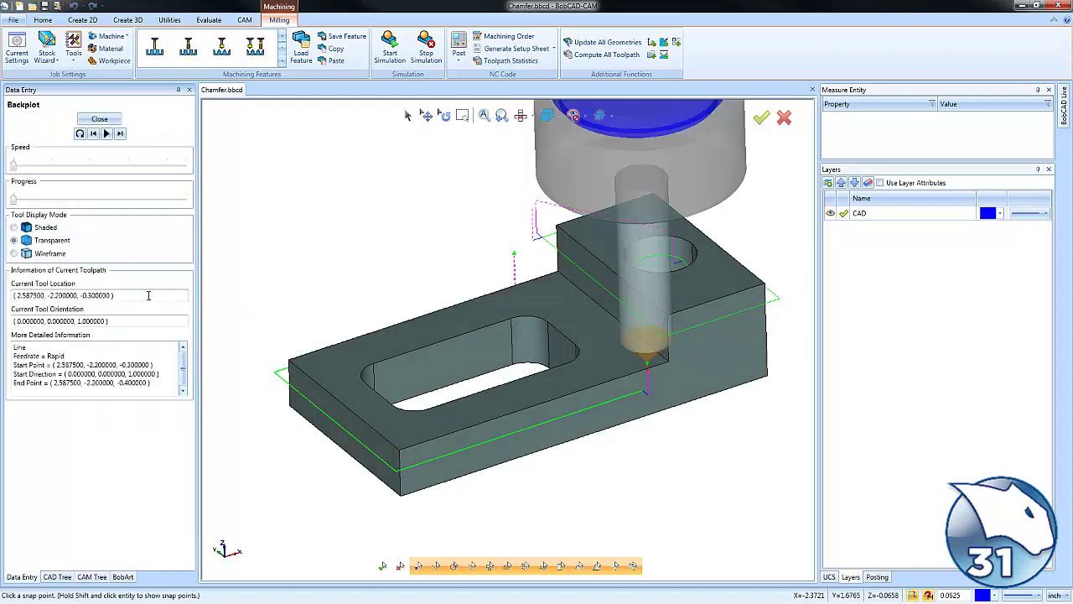
left_click(120, 134)
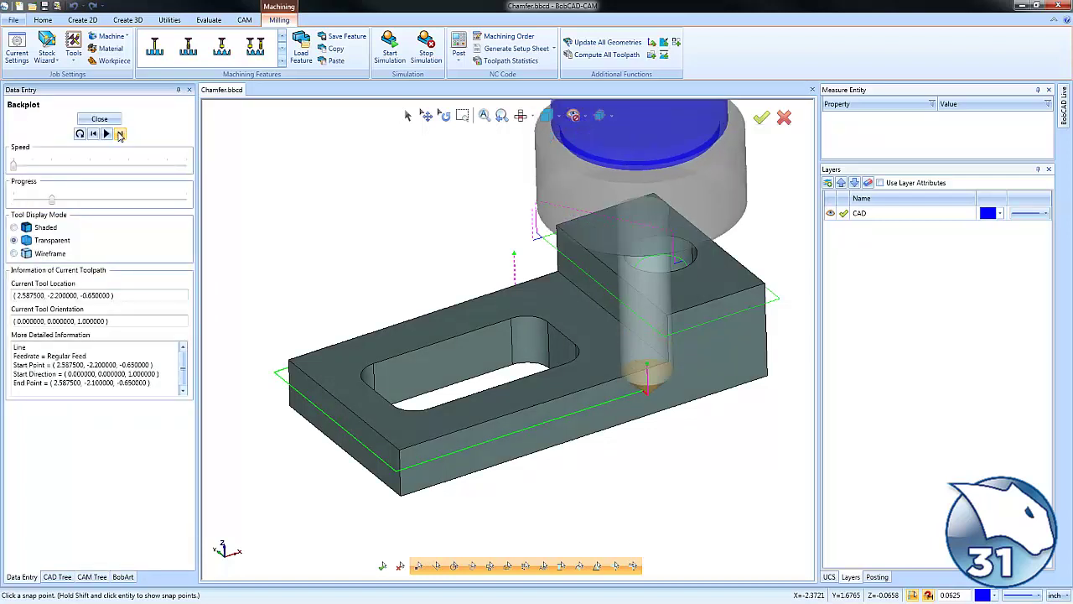
left_click(120, 135)
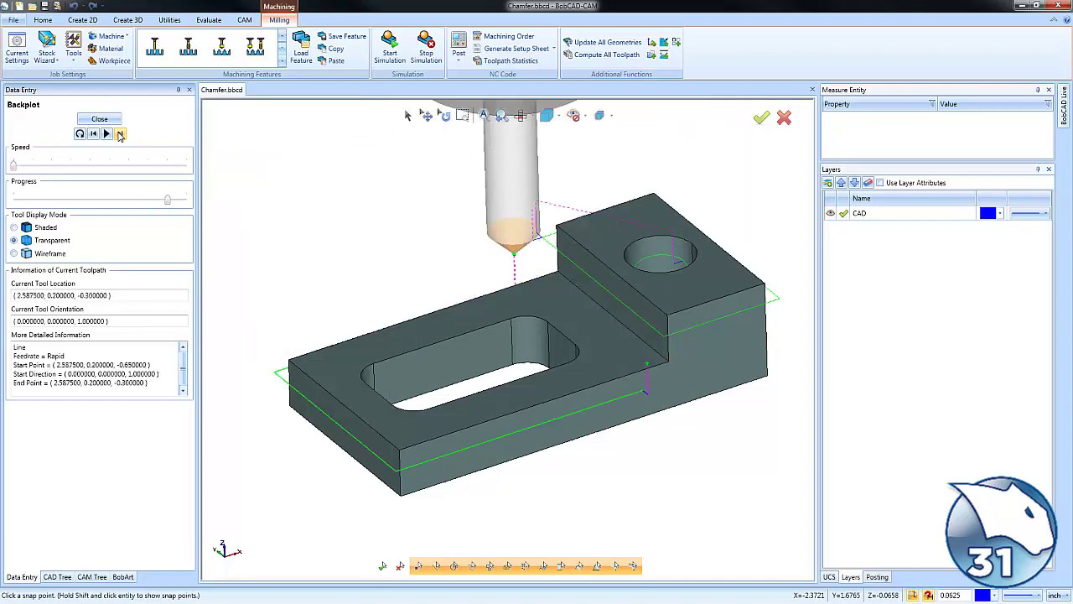
left_click(99, 119)
scroll(394, 281, "down", 2)
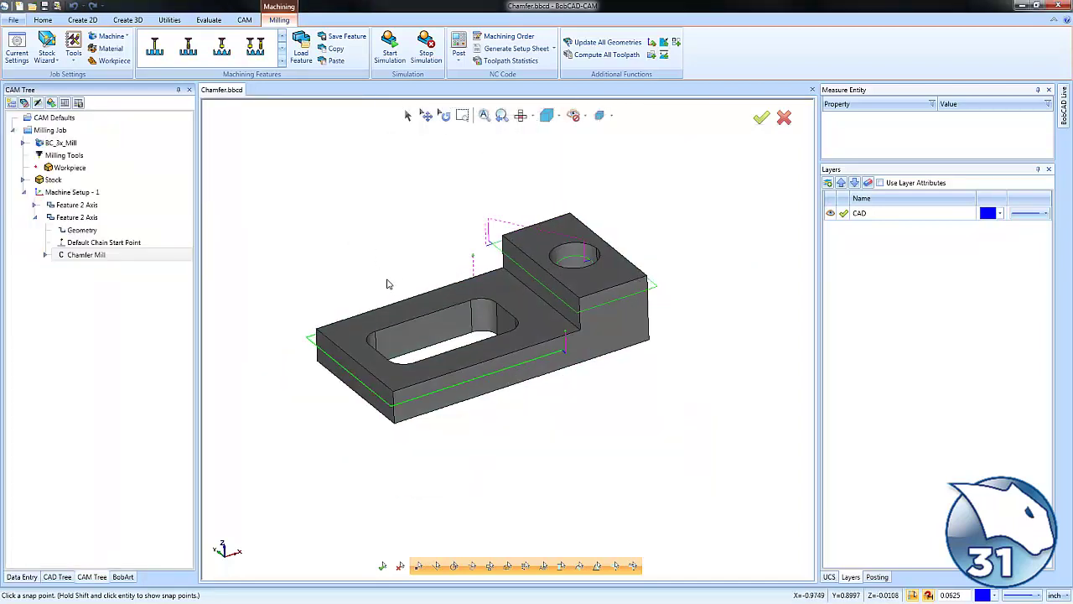
left_click(34, 205)
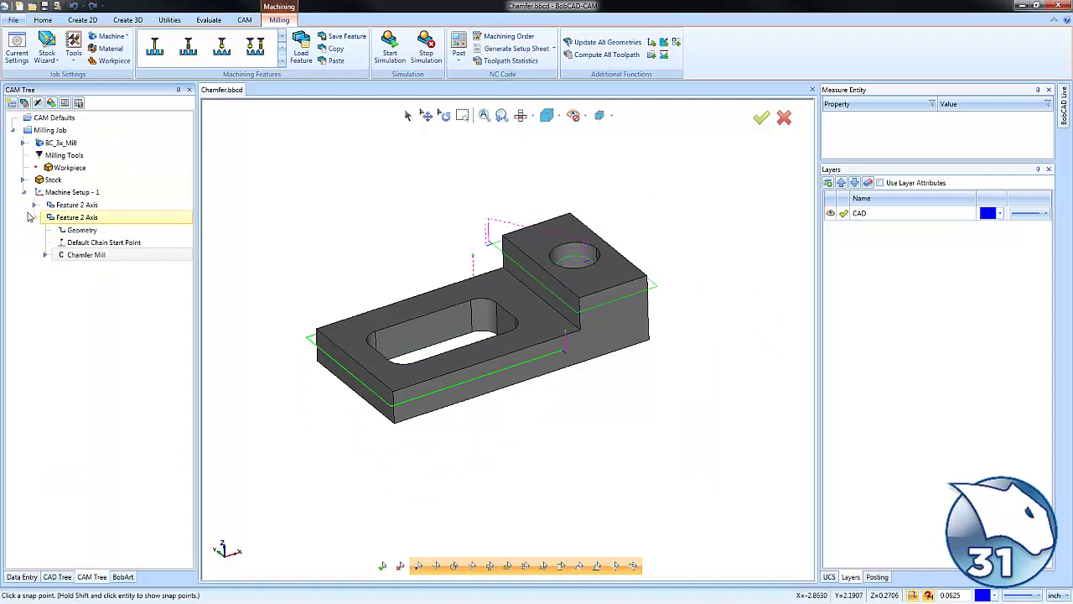
left_click(77, 206)
right_click(78, 208)
left_click(102, 220)
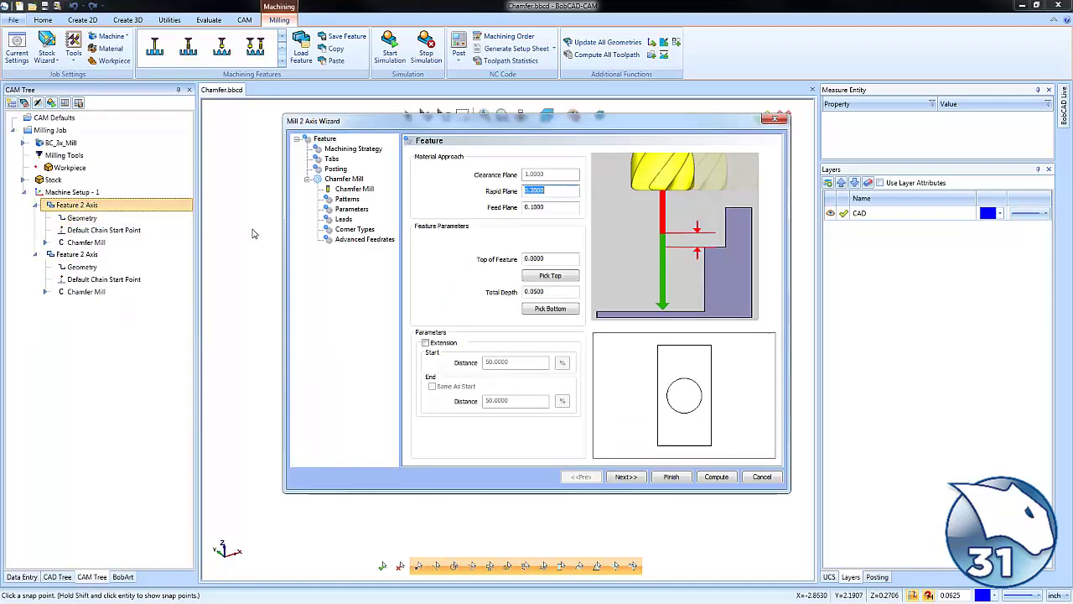
left_click(352, 209)
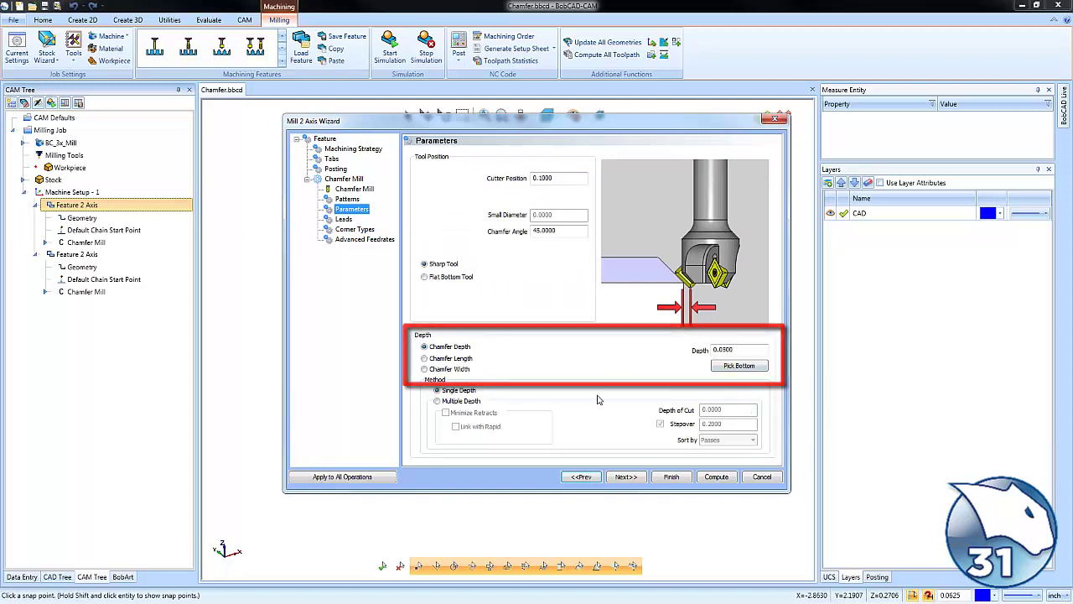
left_click(424, 358)
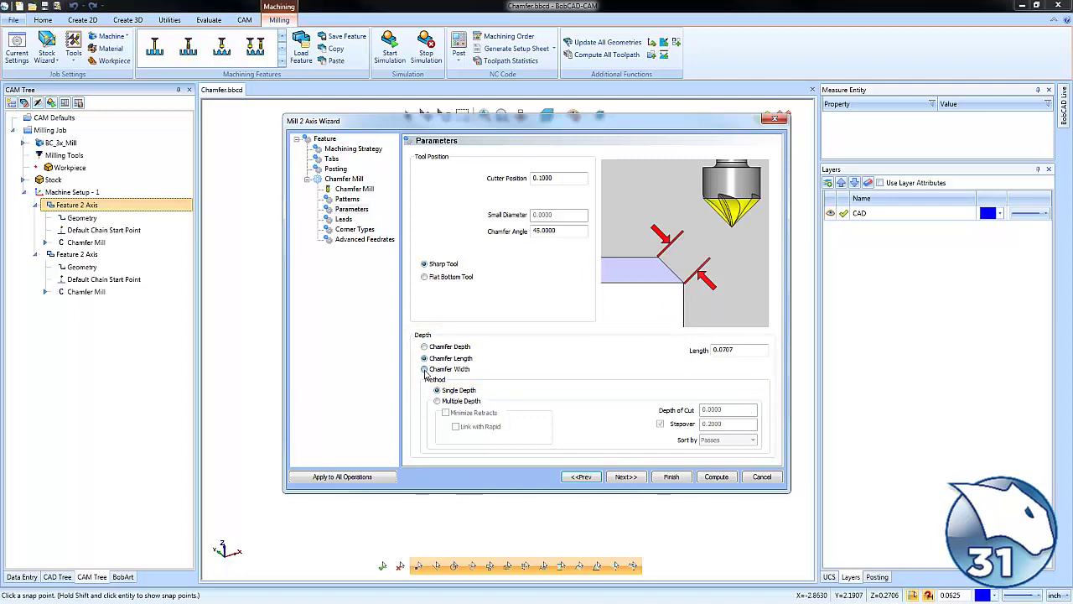
left_click(424, 369)
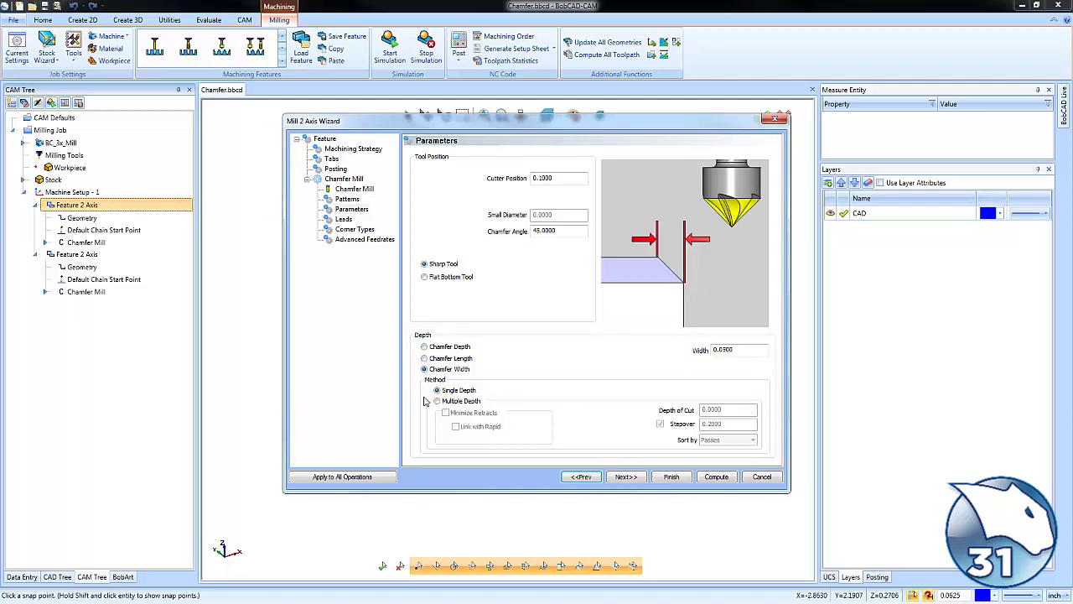
left_click(424, 346)
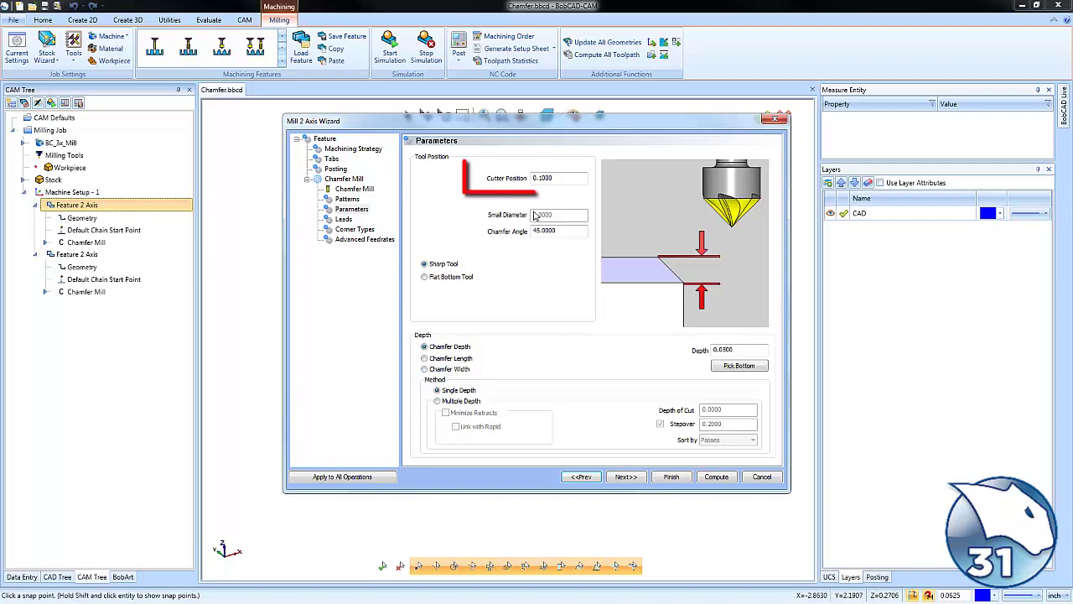
left_click(564, 178)
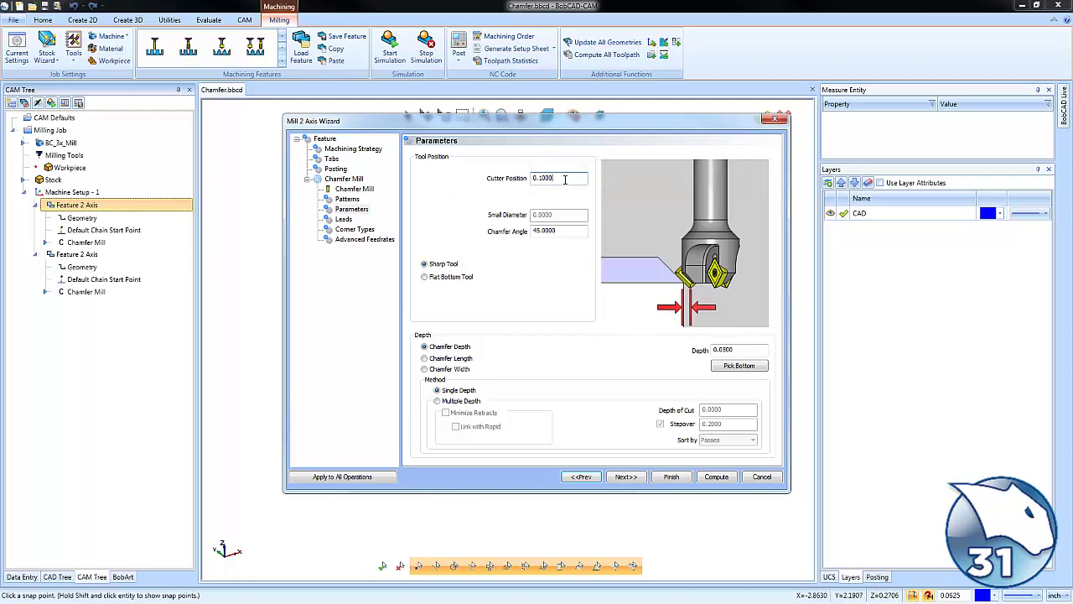
left_click(762, 477)
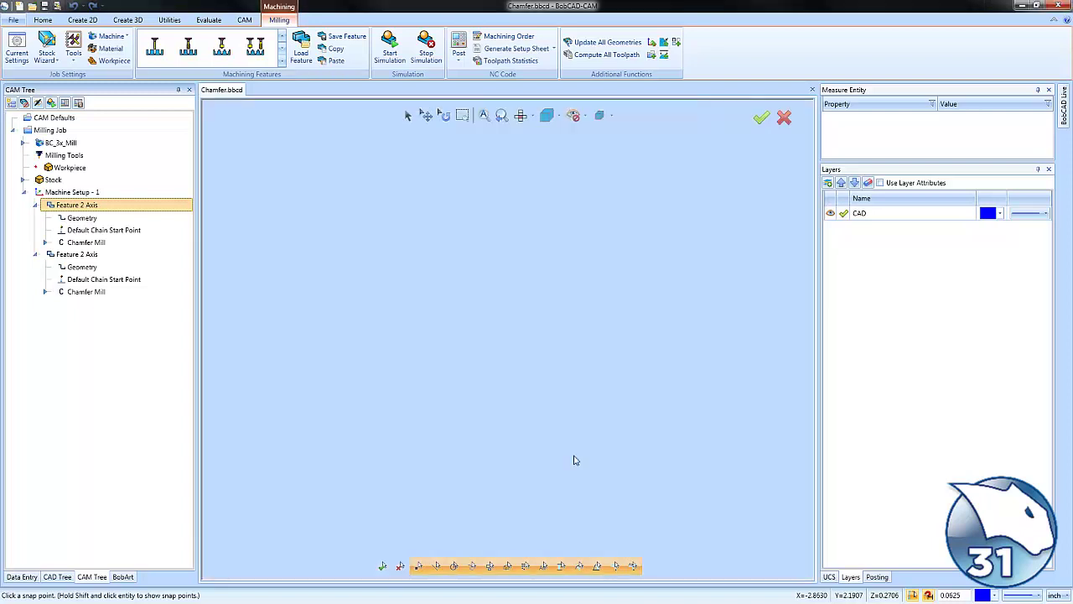
Open the lower Feature 2 Axis in the Mill 2 Axis Wizard to review its -70 extension.
right_click(102, 254)
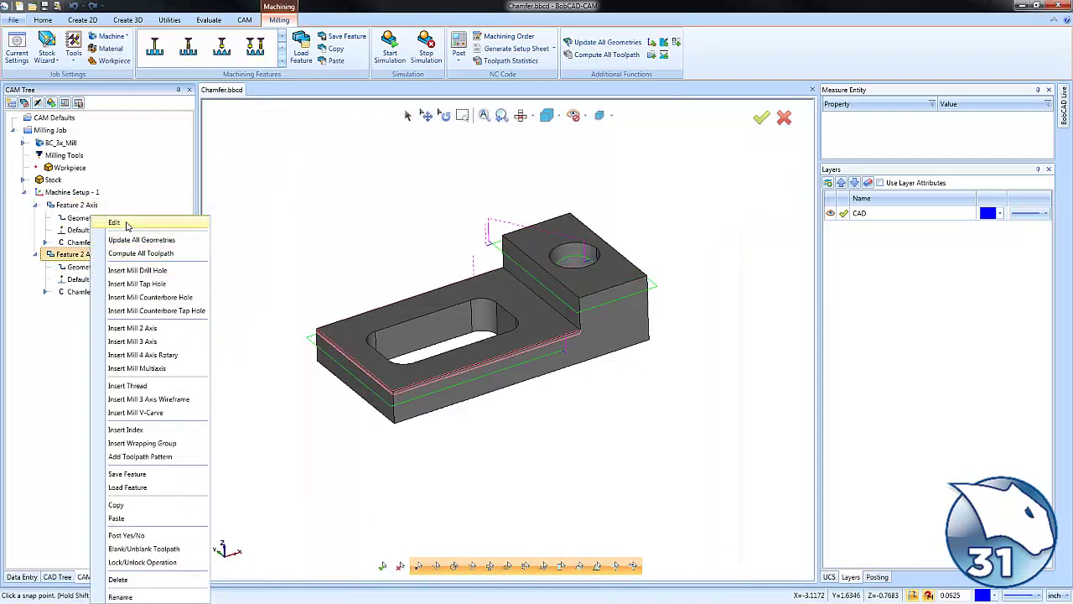
left_click(115, 222)
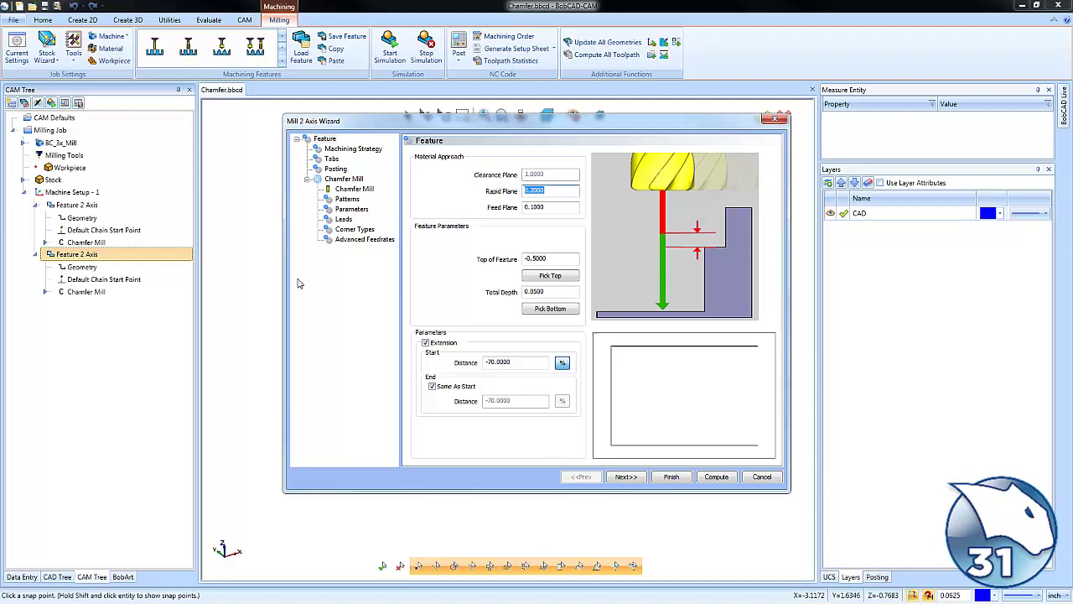